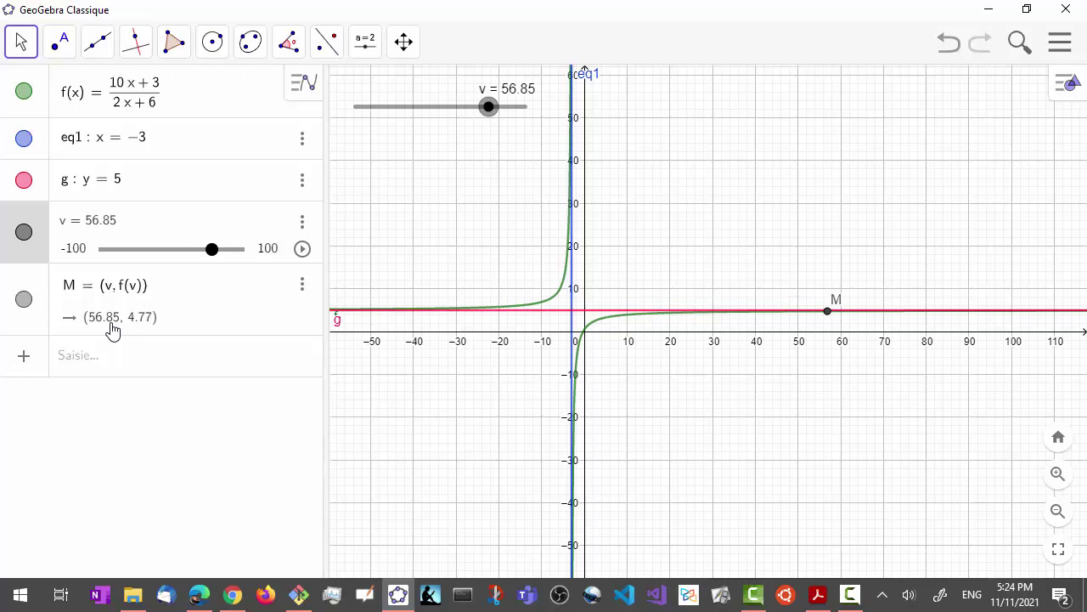
Raise the slider v to its maximum of 100 to move point M along the curve
key("Right")
key("Right")
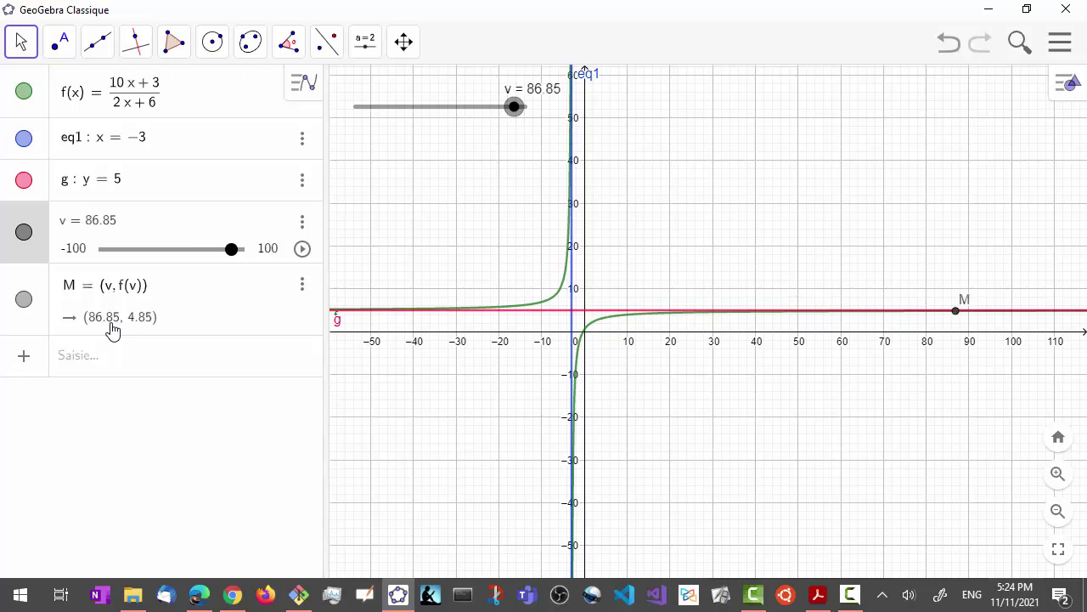
key("Right")
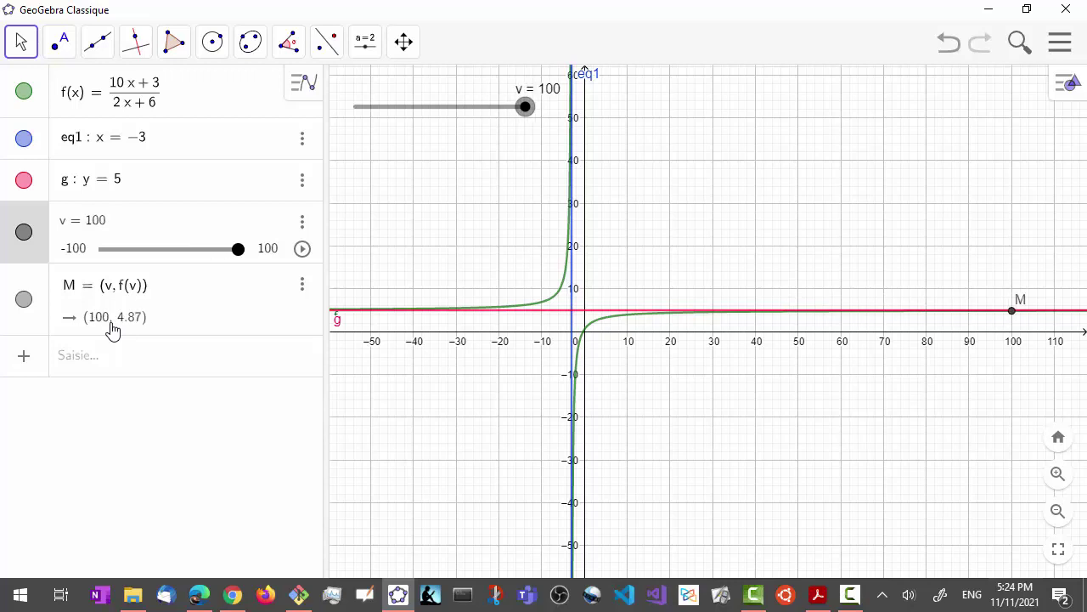
key("Left")
key("Left")
key("Right")
key("Right")
Examine how close the curve of f runs to the line y = 5 for large positive x
key("ctrl+plus")
key("ctrl+plus")
key("ctrl+plus")
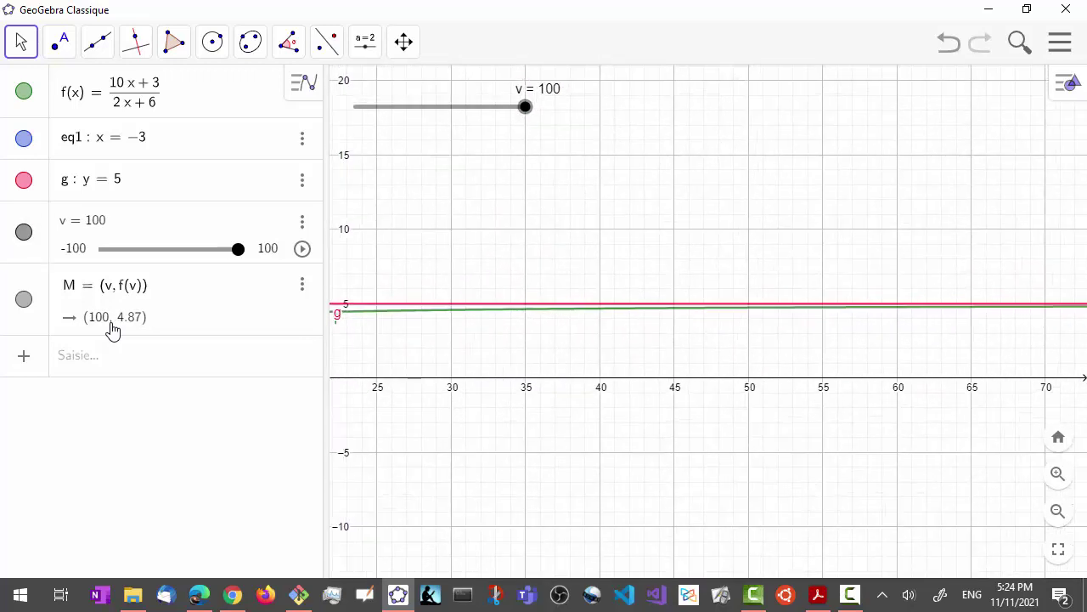
key("ctrl+plus")
key("ctrl+minus")
key("ctrl+minus")
Examine the gap between the curve of f and the line y = 5 for strongly negative x
key("Left")
key("Left")
key("Left")
key("ctrl+plus")
key("Left")
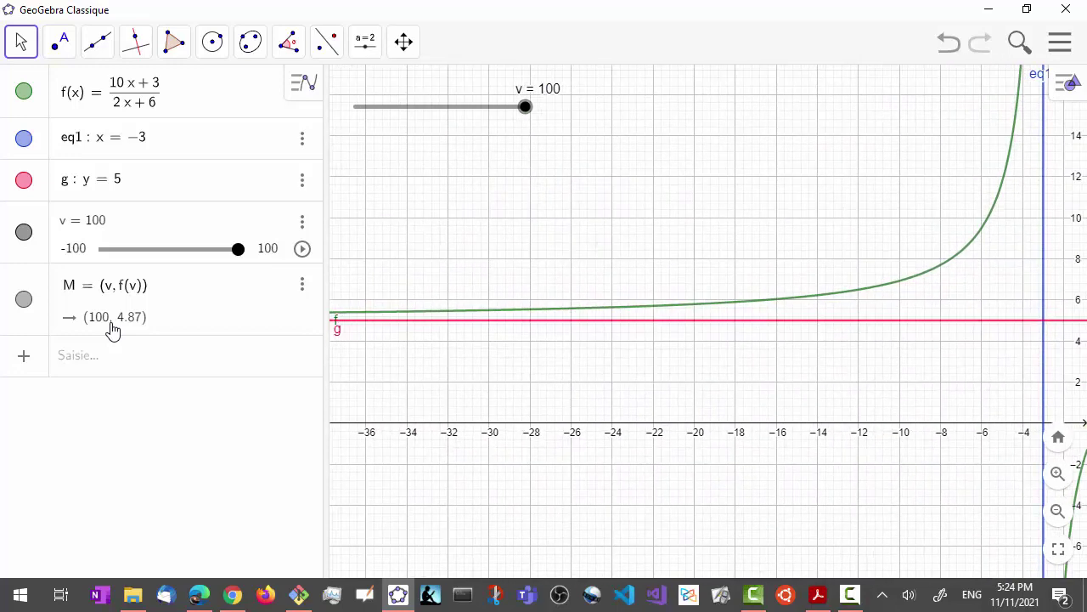
key("Left")
key("Left")
key("Left")
key("ctrl+plus")
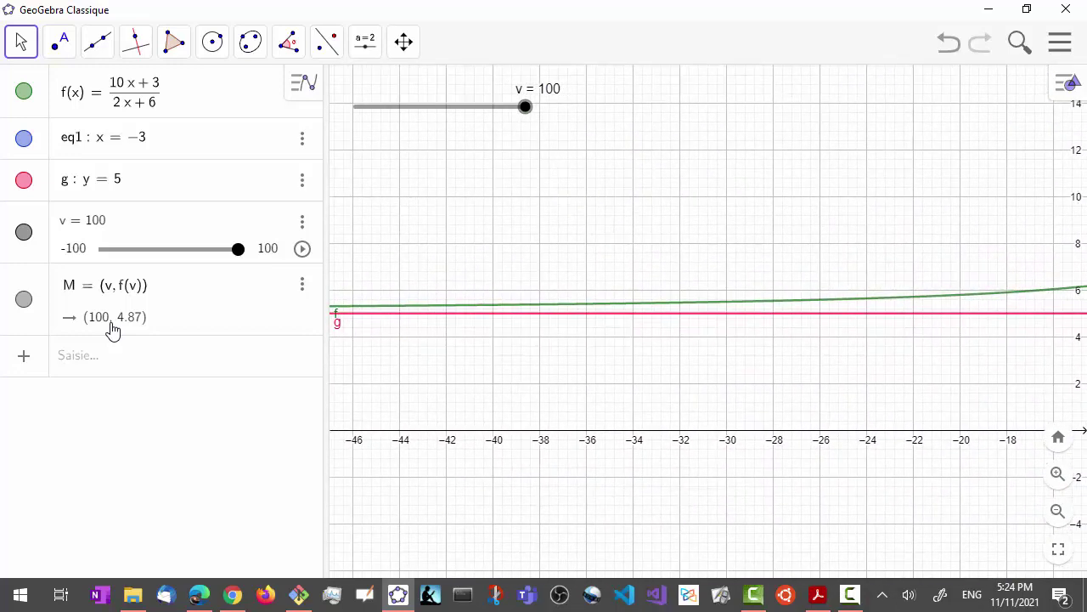
key("Left")
key("ctrl+plus")
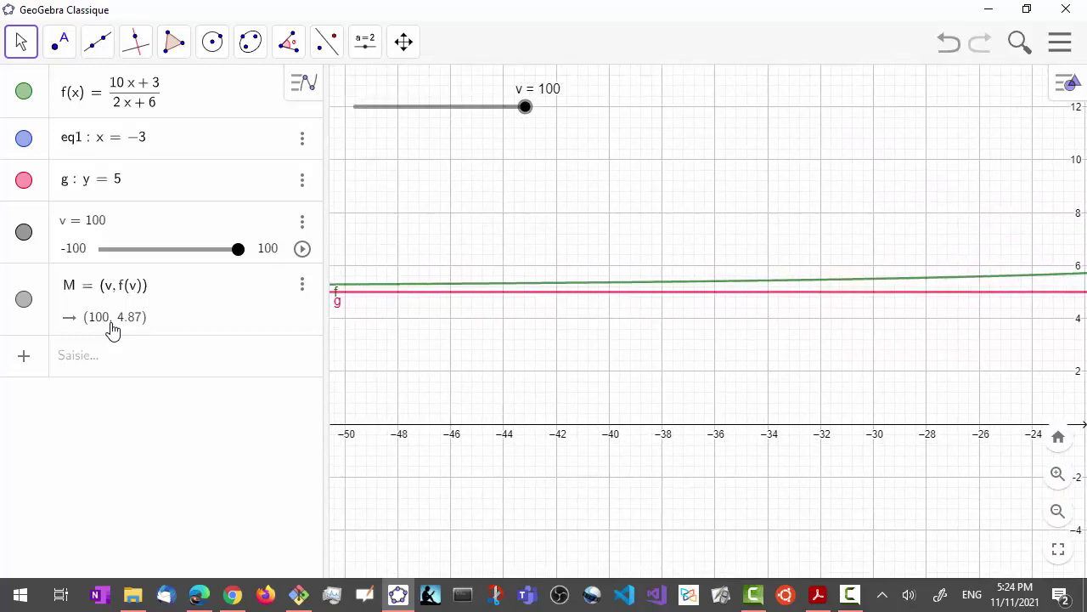
Compare the curve's approach to y = 5 from the negative branch across to the positive branch
key("Right")
key("Right")
key("Right")
key("ctrl+minus")
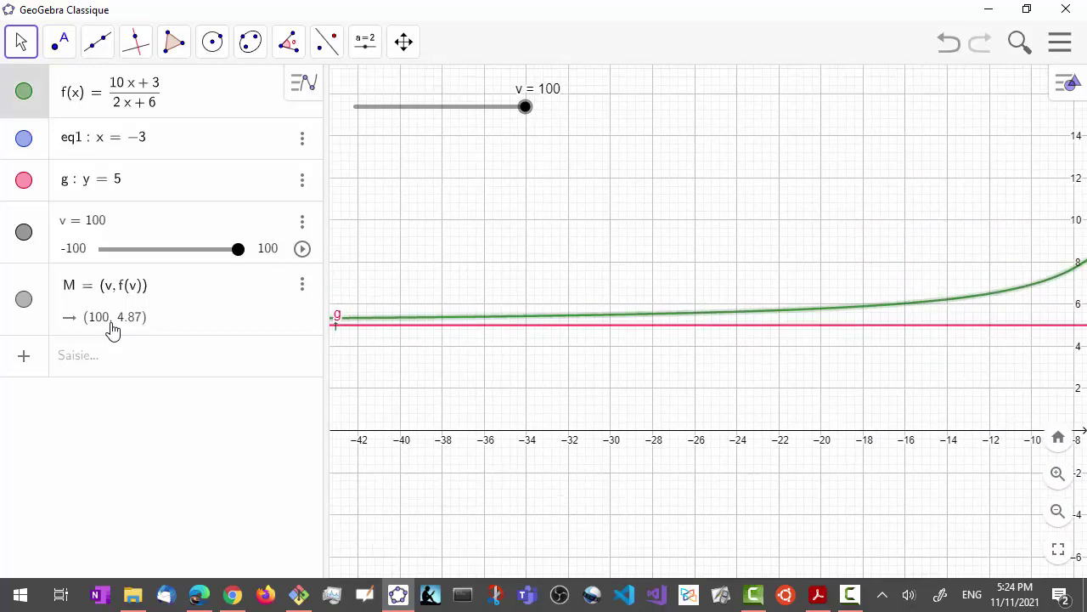
key("Right")
key("Right")
key("Right")
key("ctrl+plus")
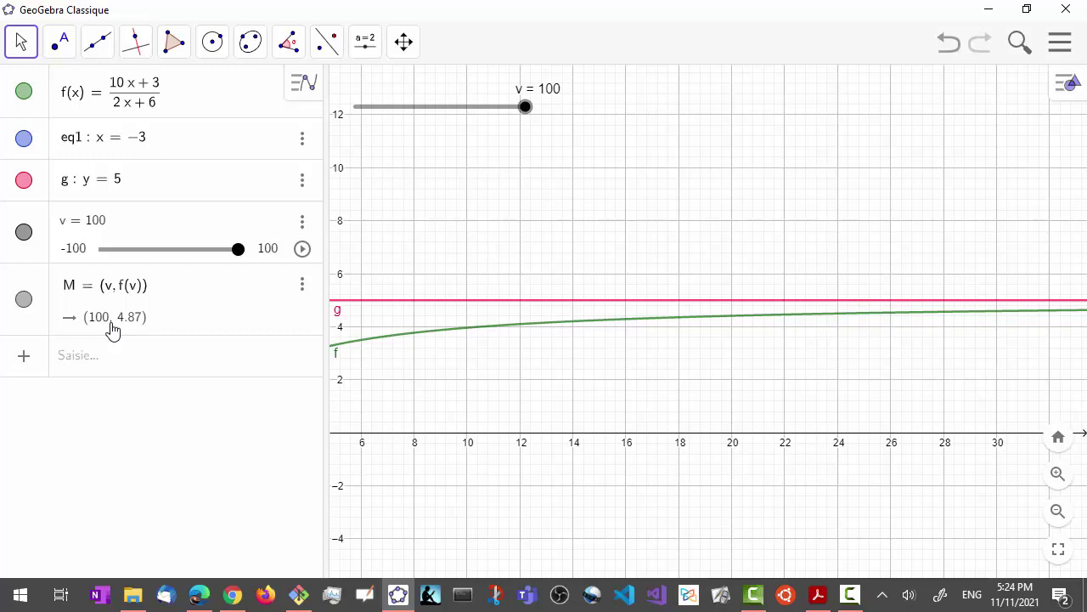
Inspect both branches of the curve around the asymptotes x = -3 and y = 5
key("Left")
key("Left")
key("Left")
key("ctrl+minus")
key("ctrl+minus")
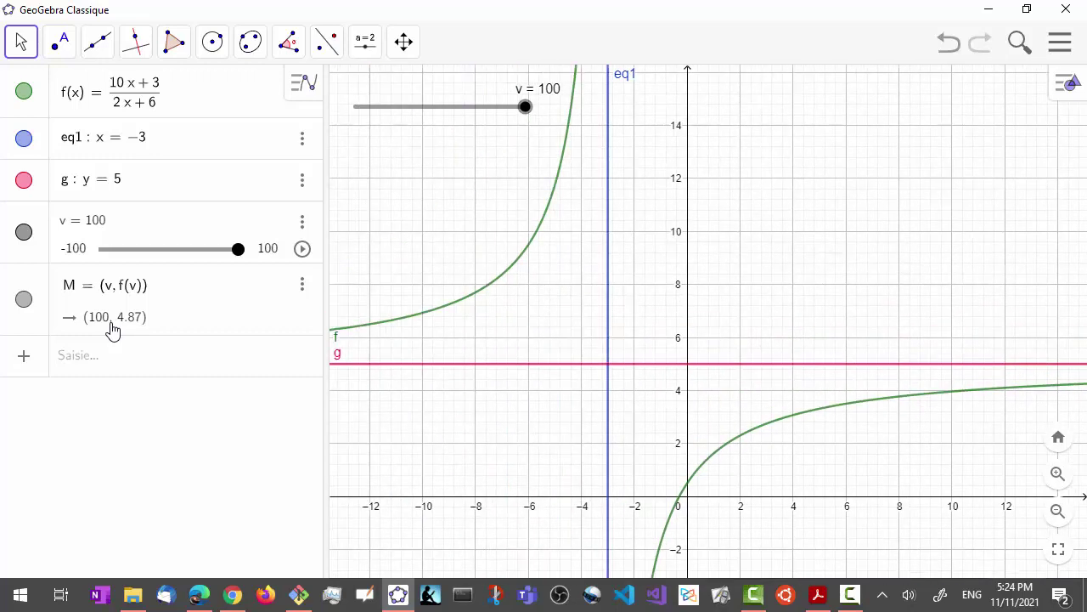
key("Tab")
key("Escape")
key("ctrl+minus")
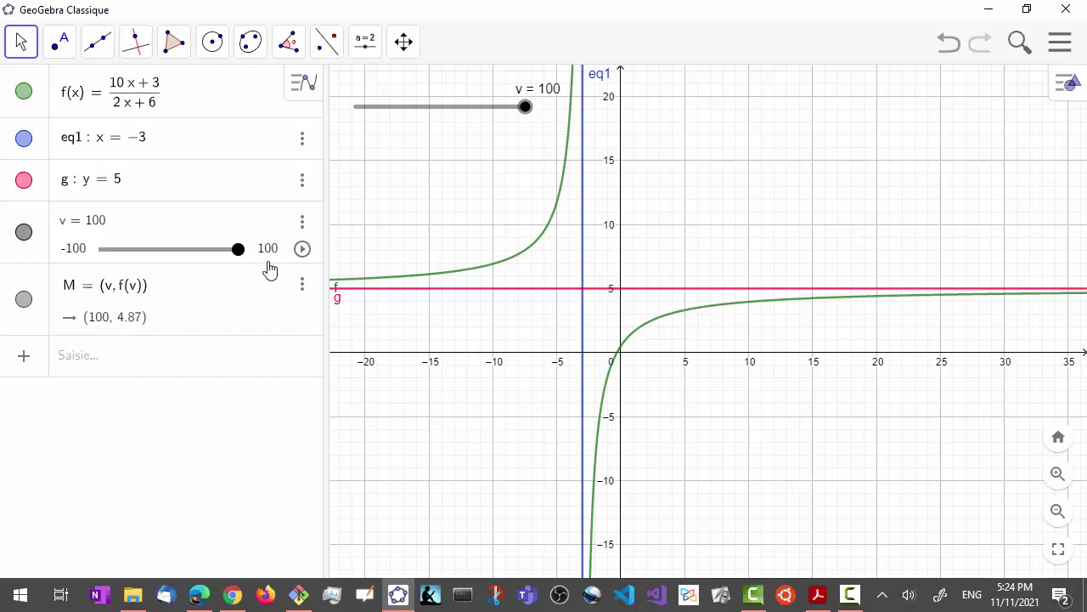
Show the spreadsheet (Tableur) view and hide the Algèbre and Graphique views
left_click(1060, 42)
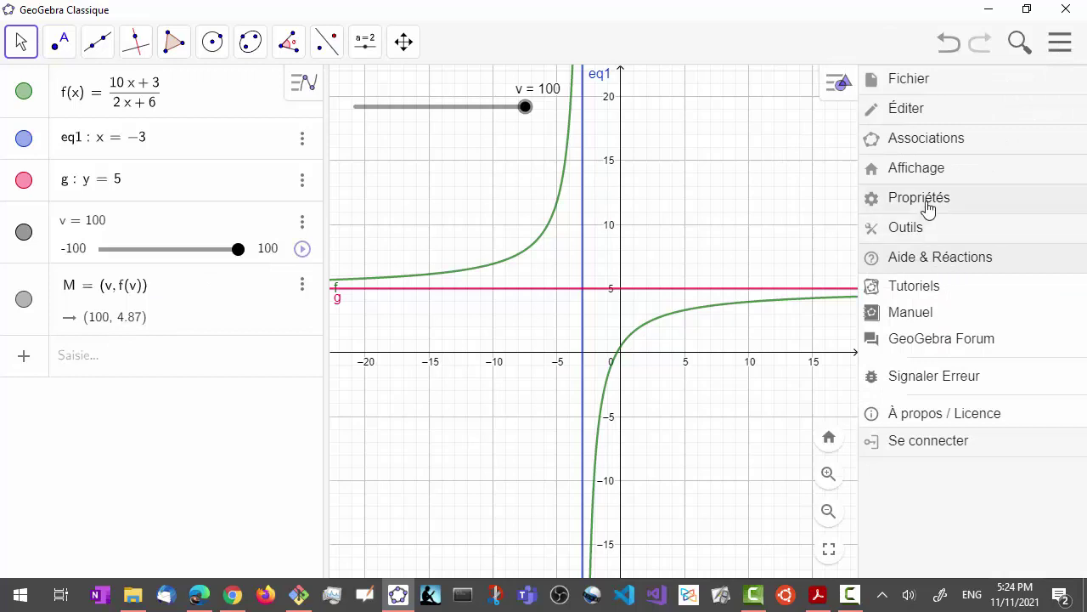
left_click(915, 168)
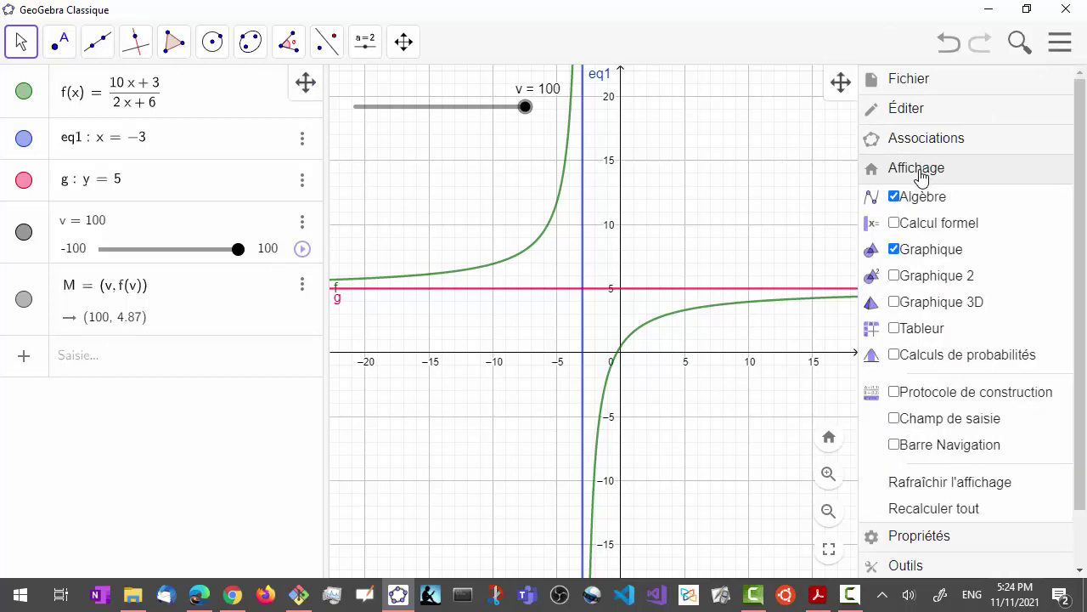
left_click(893, 197)
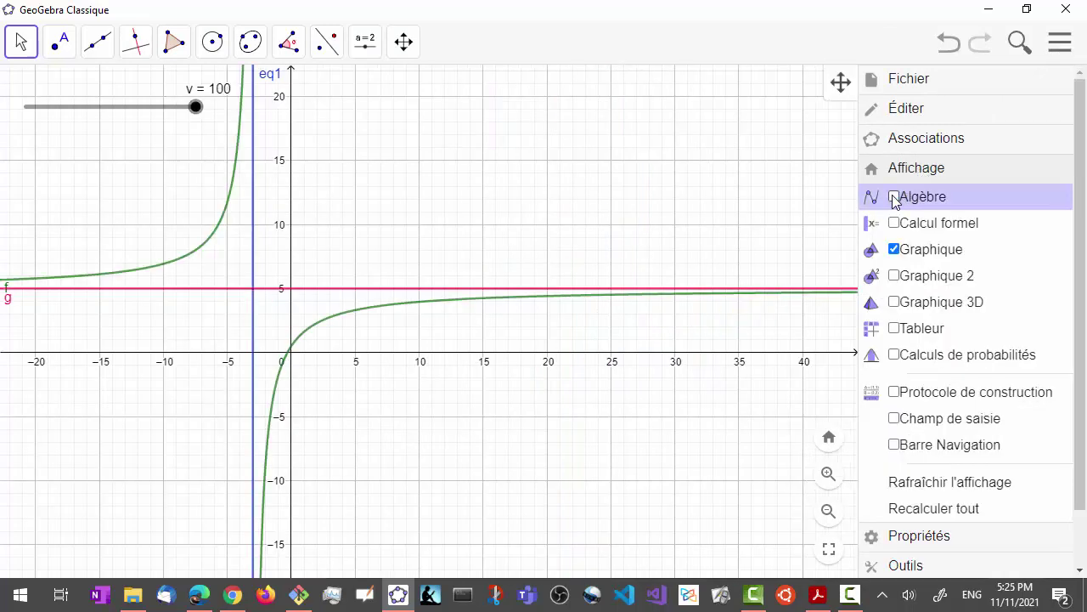
left_click(896, 333)
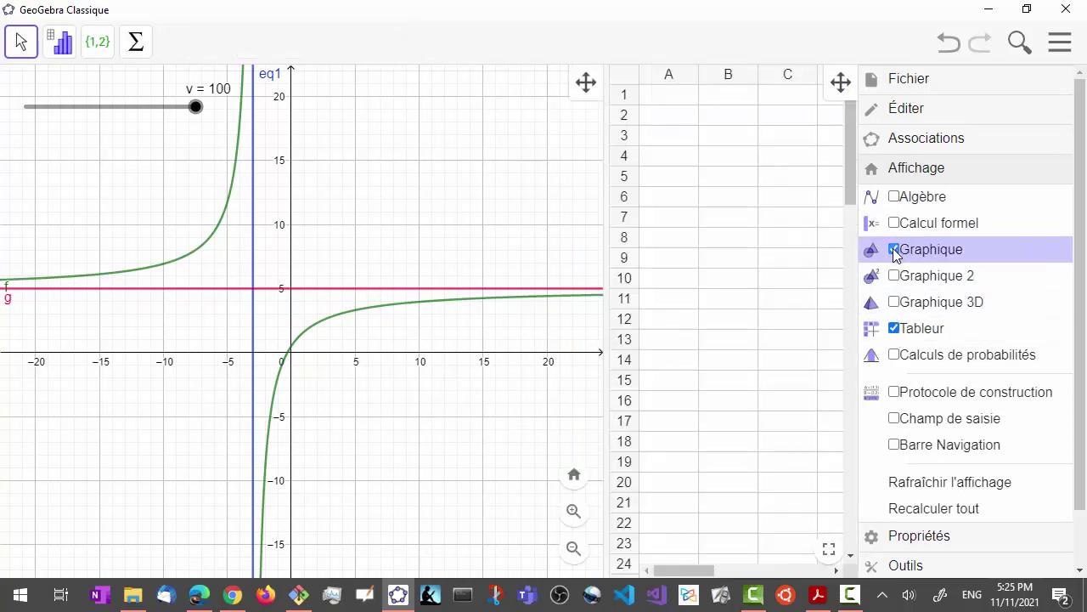
left_click(894, 249)
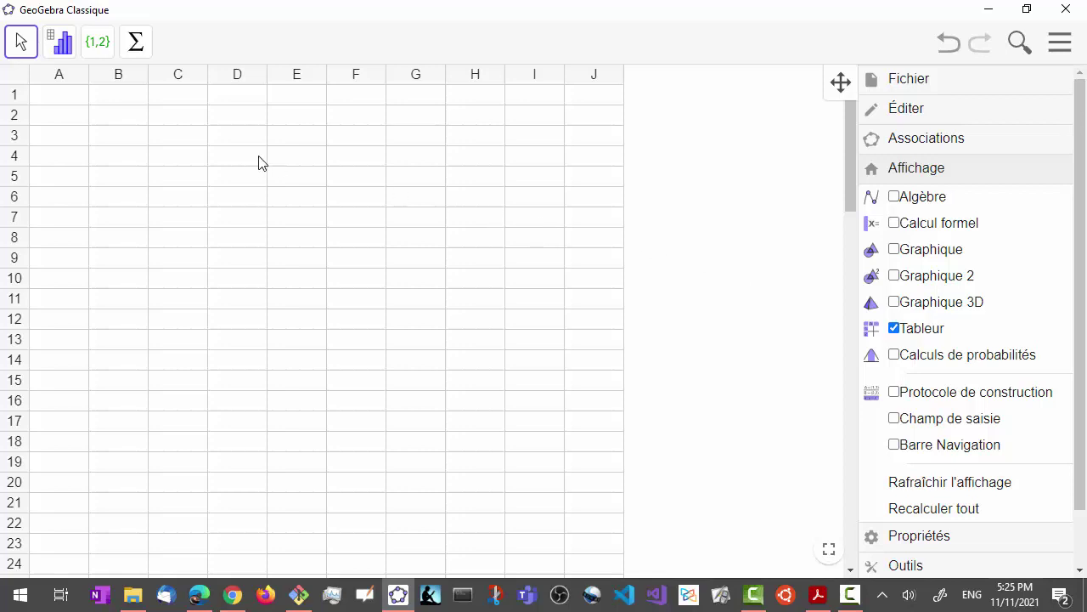
Enter the header n in cell A1 and the starting value 0 in A2
left_click(70, 103)
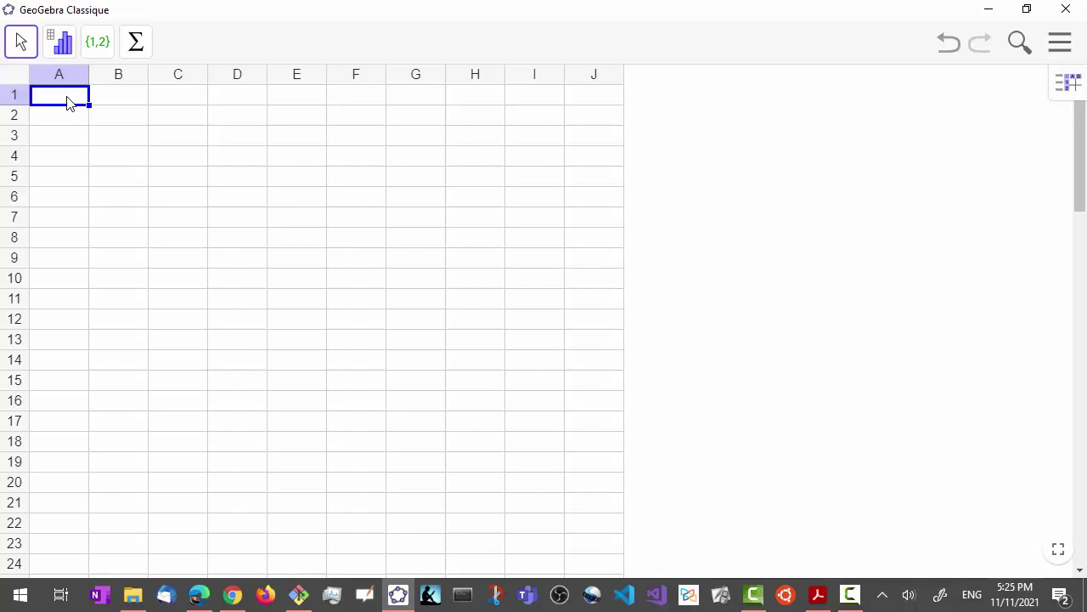
type("n")
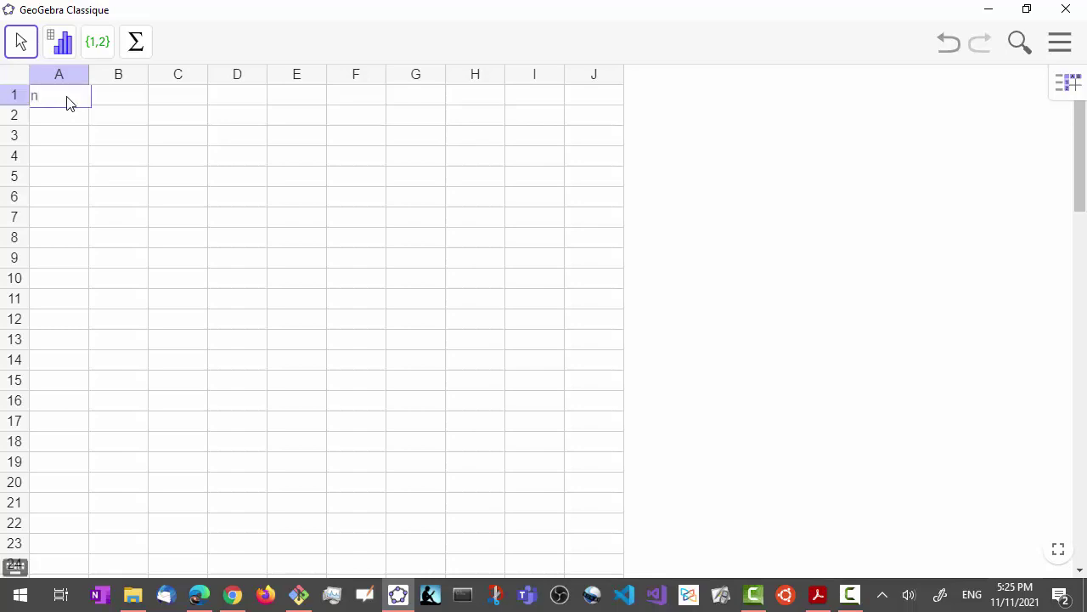
key("Return")
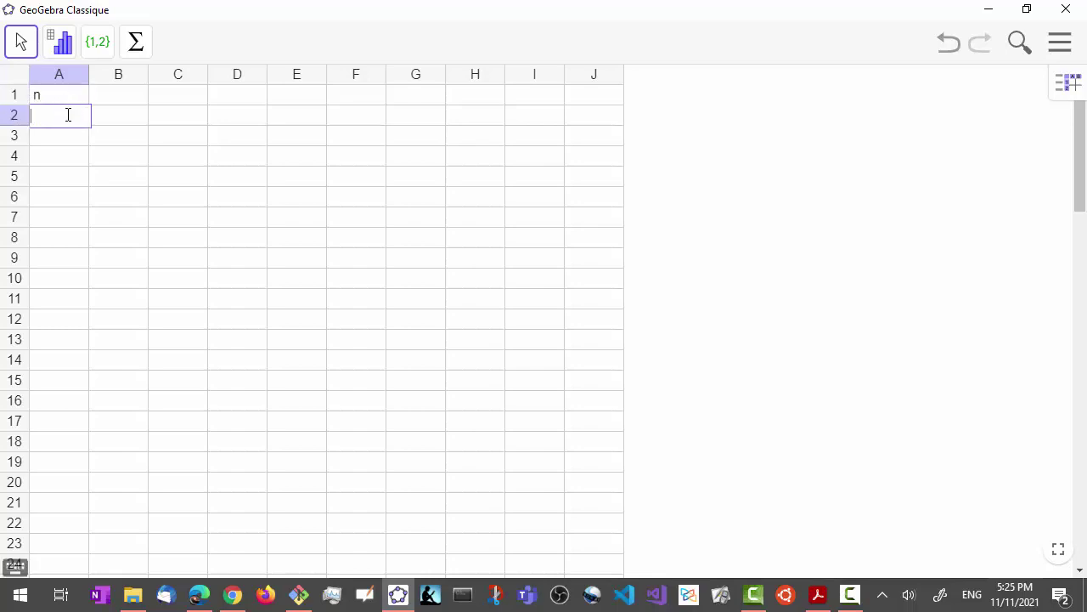
type("0")
key("Return")
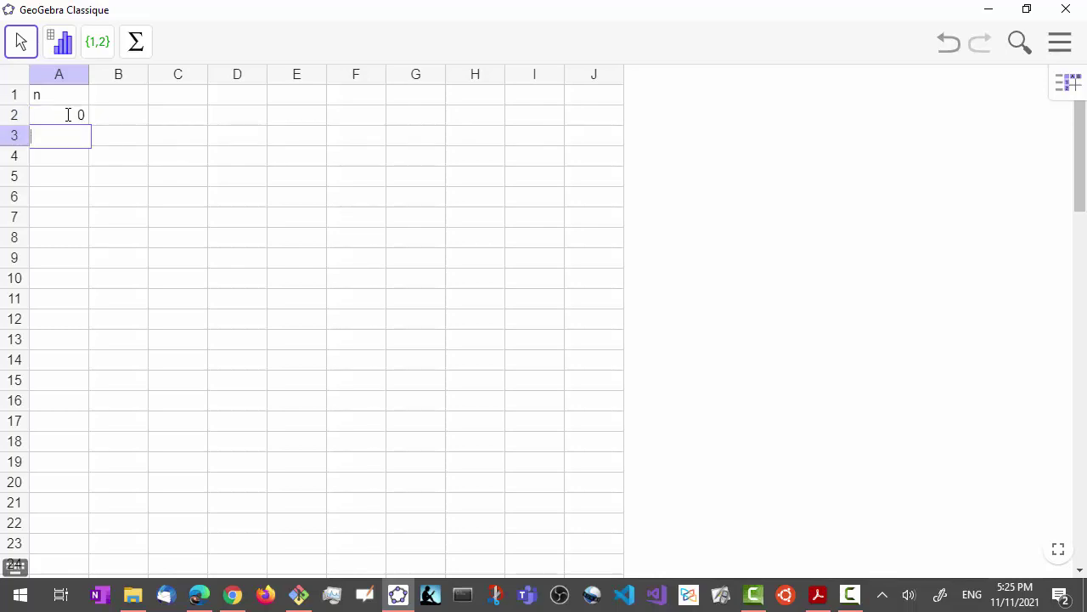
Enter the formula =A2+1 in cell A3 and fill it down to A17
type("=")
left_click(77, 119)
type("+1")
key("Return")
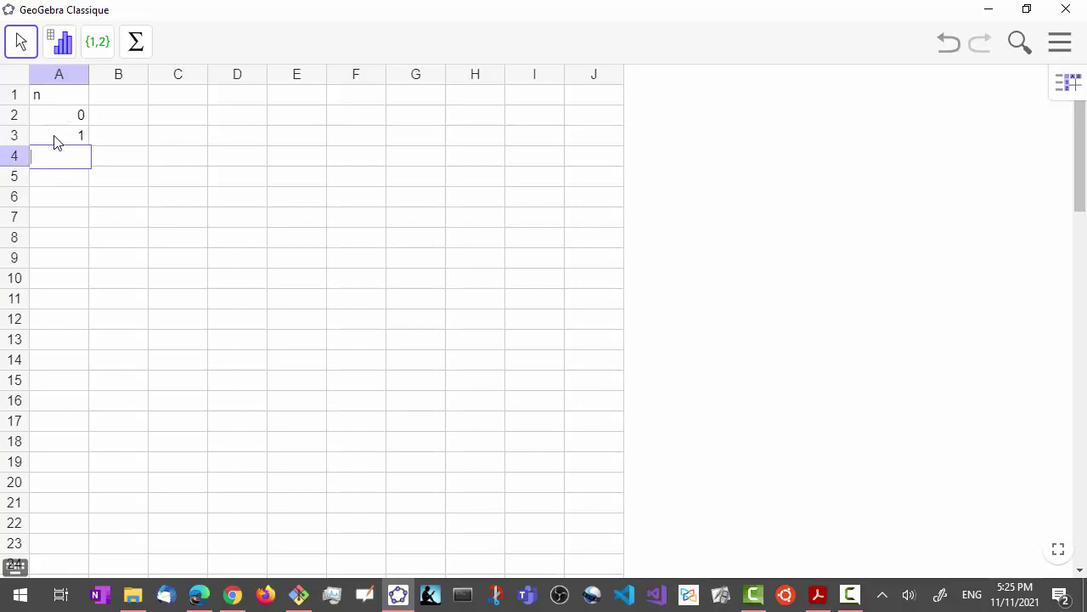
left_click(55, 141)
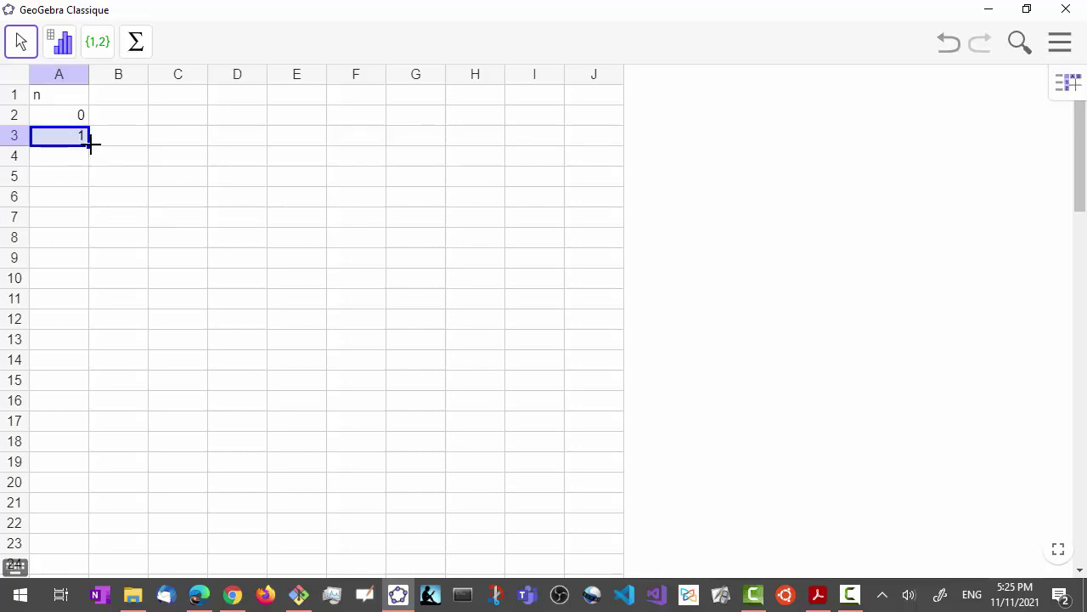
left_click_drag(88, 146, 87, 425)
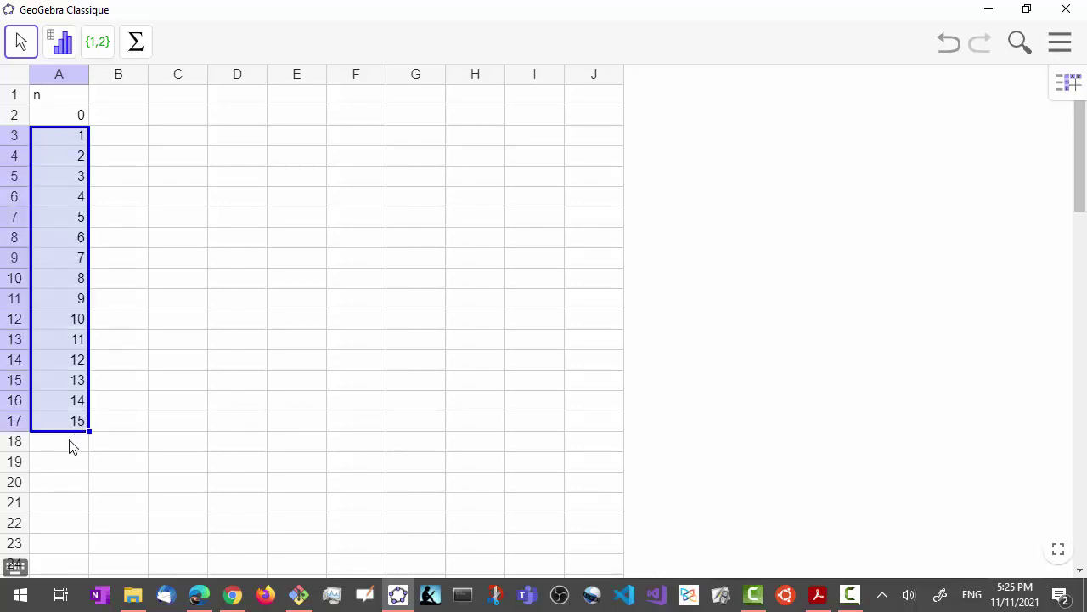
Check the formula stored in cell A6 without changing the cell
left_click(77, 198)
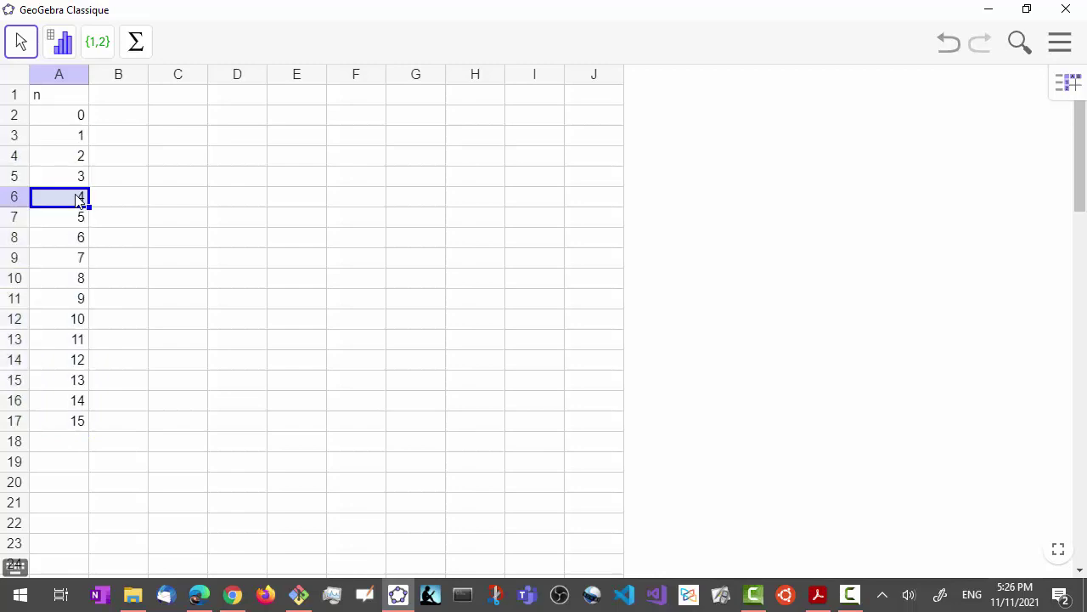
key("F2")
left_click(59, 285)
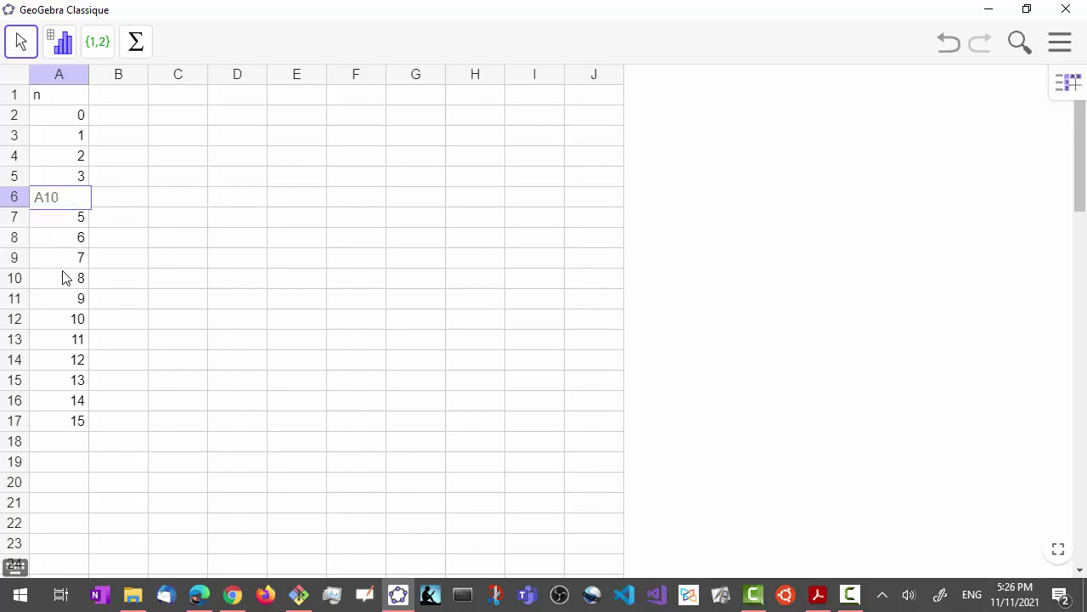
key("Escape")
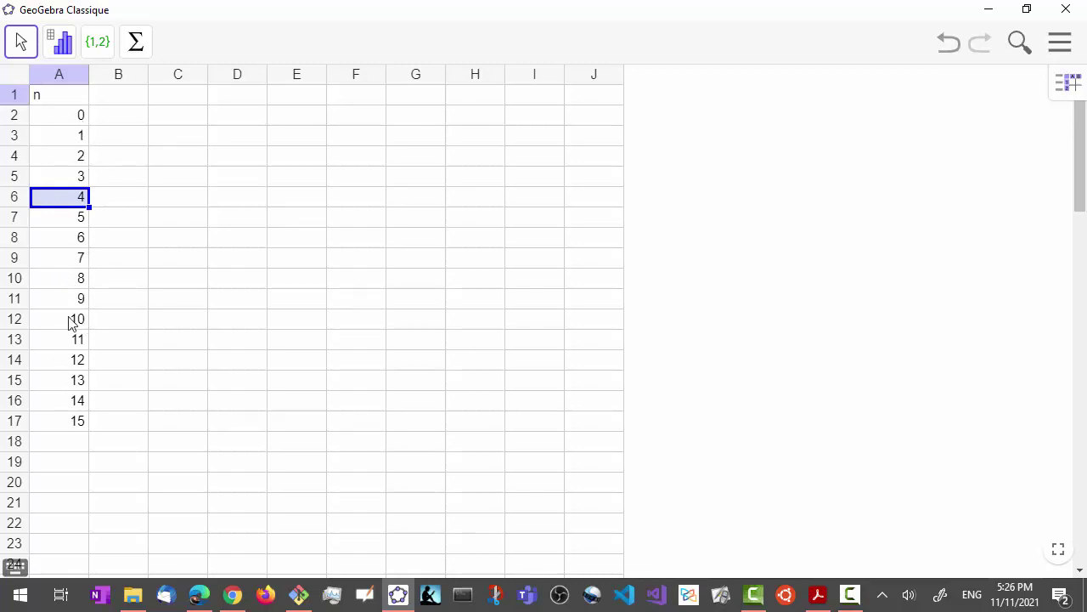
Enter the text header "10^n" in cell B1
left_click(127, 99)
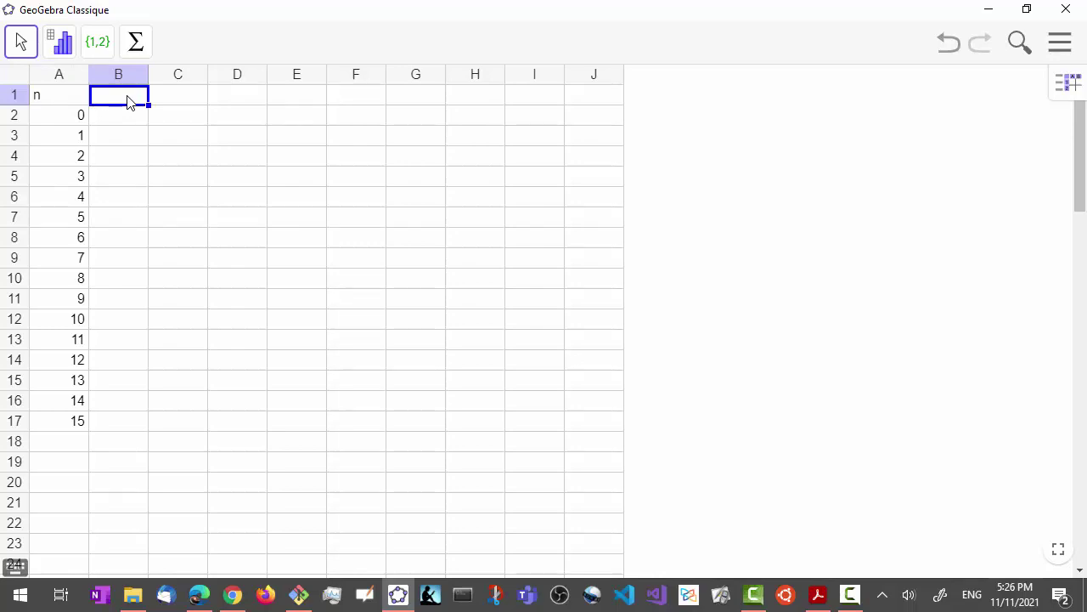
type("\"")
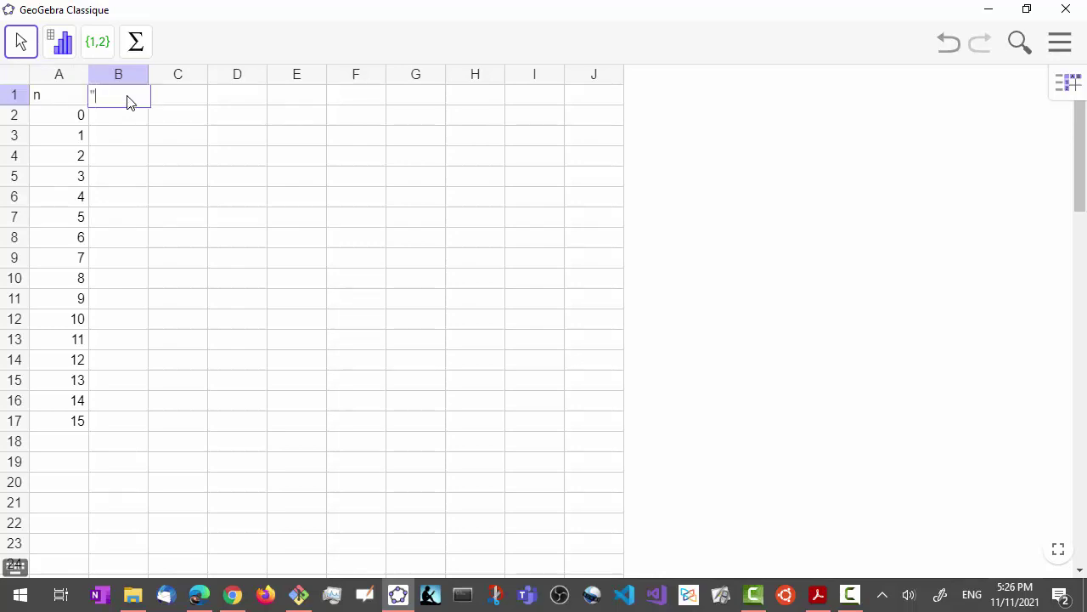
type("10")
type("^n\"")
key("Return")
Enter a formula in cell B2 that raises 10 to the power of A2
left_click(131, 116)
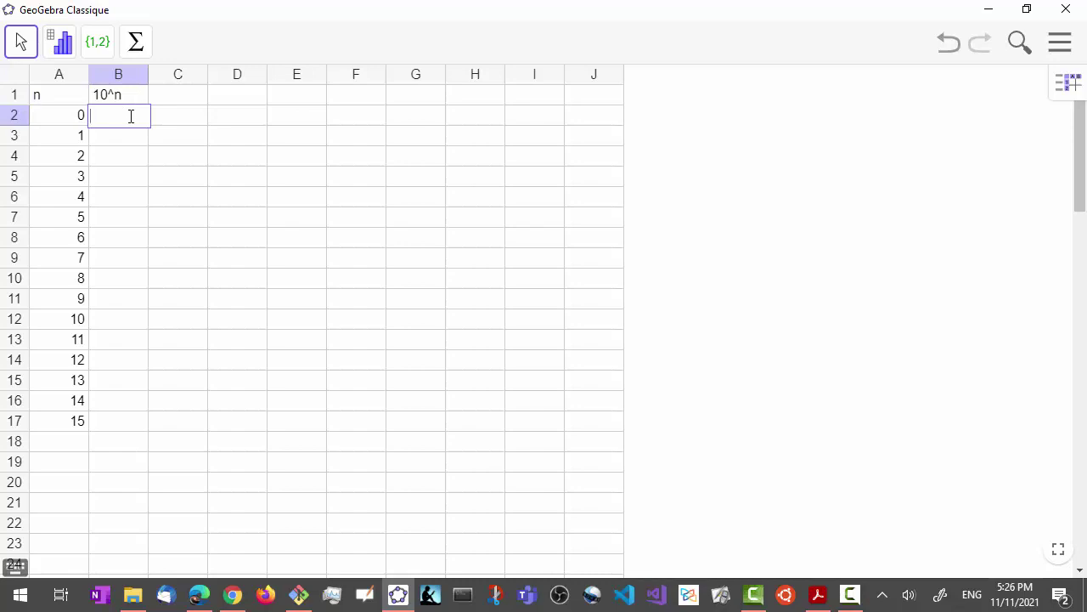
type("=")
left_click(78, 116)
key("BackSpace")
key("BackSpace")
type("10^")
left_click(62, 121)
key("Return")
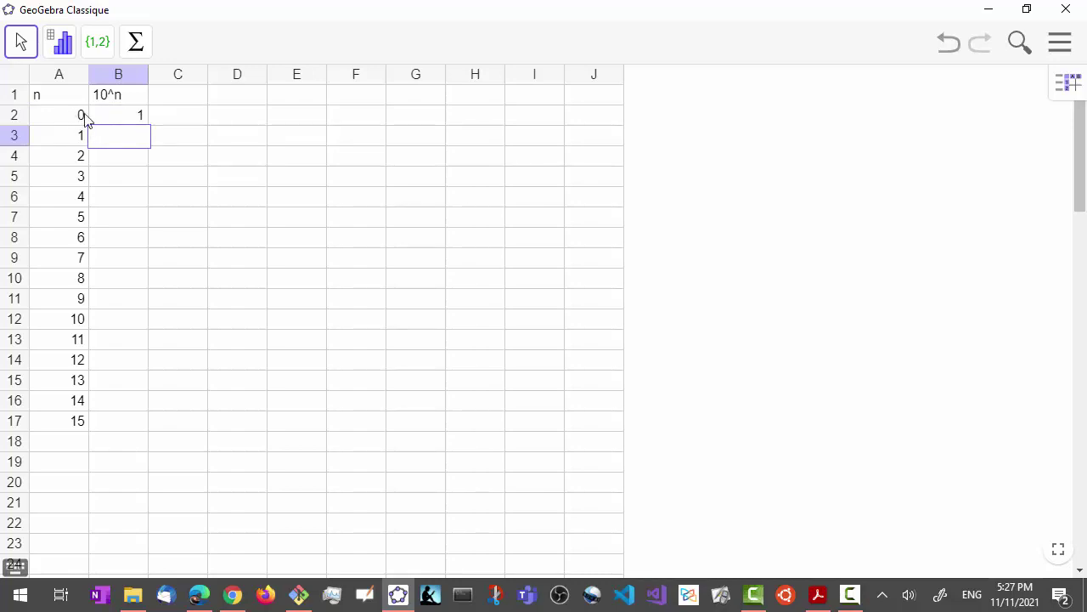
Fill the B2 formula down to B17 and widen column B to fit the long numbers
left_click(121, 116)
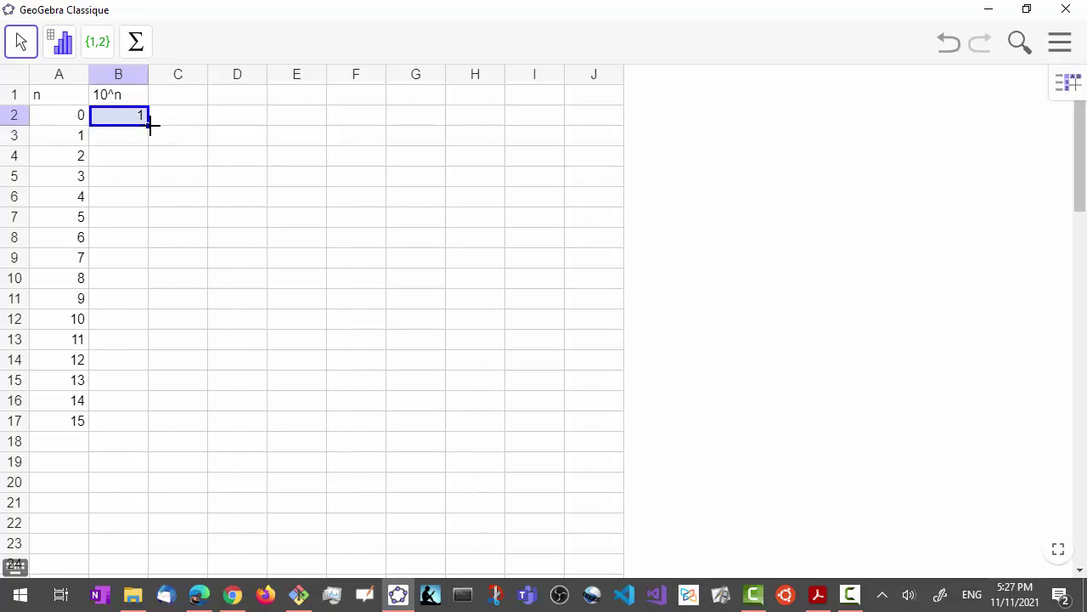
left_click_drag(150, 125, 143, 428)
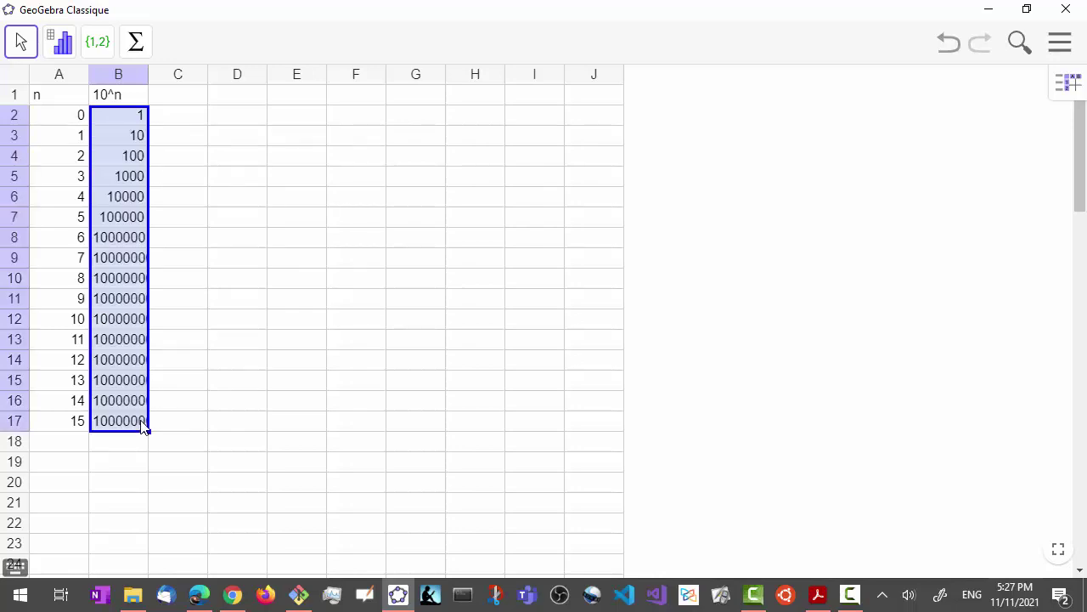
left_click(124, 467)
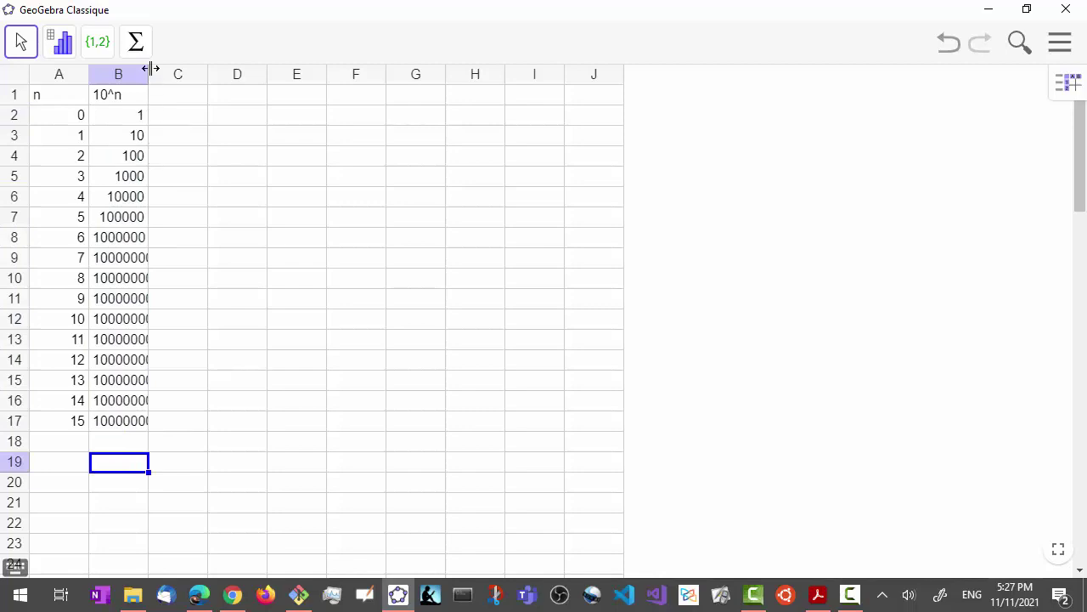
left_click_drag(150, 75, 232, 75)
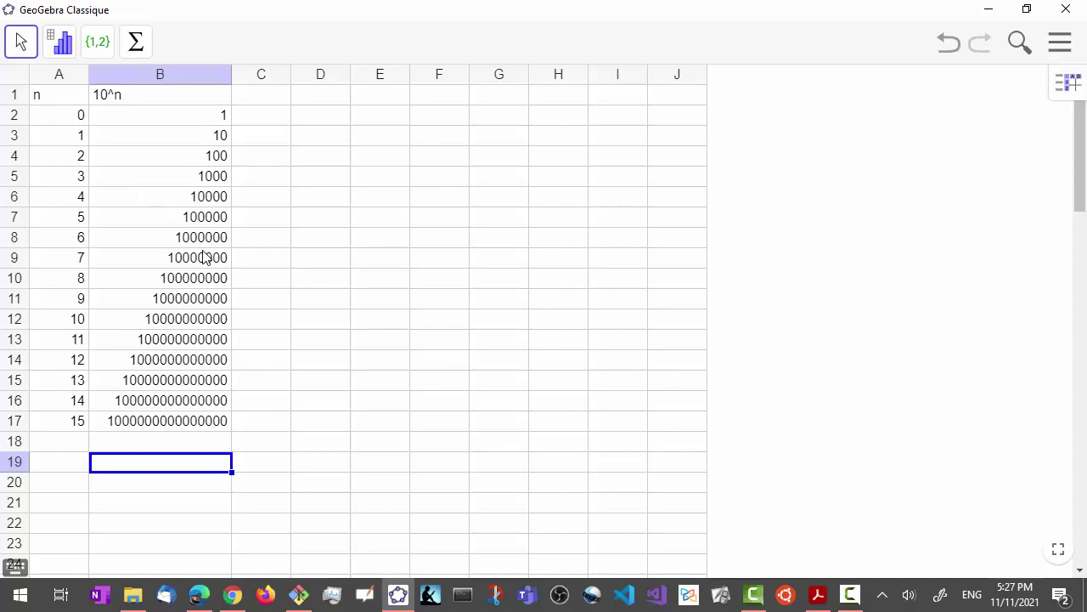
Enter the text header "f(10^n)" in cell C1
left_click(263, 100)
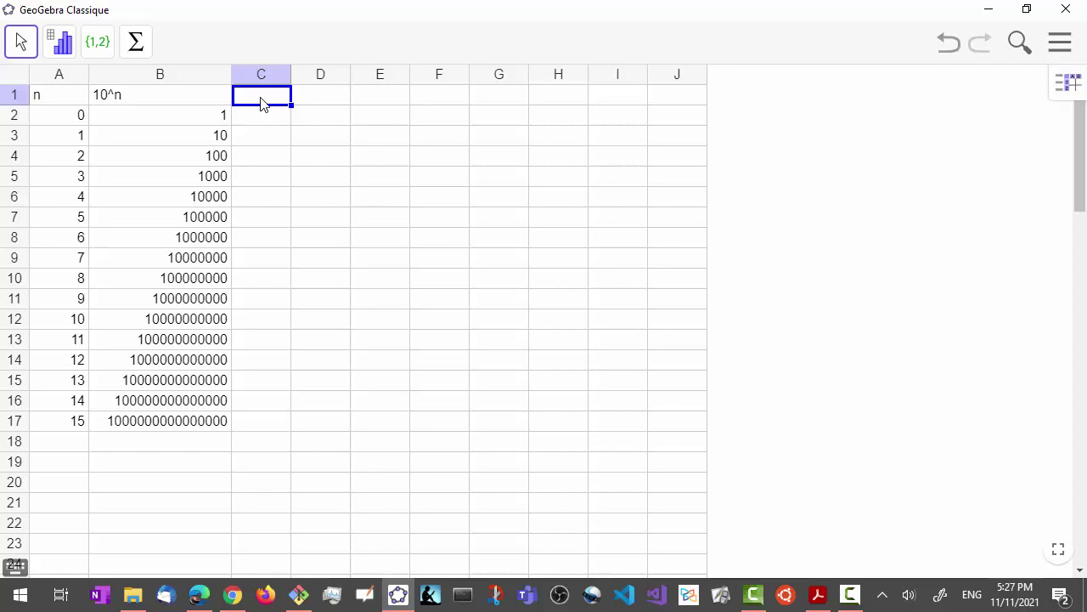
type("\"f(")
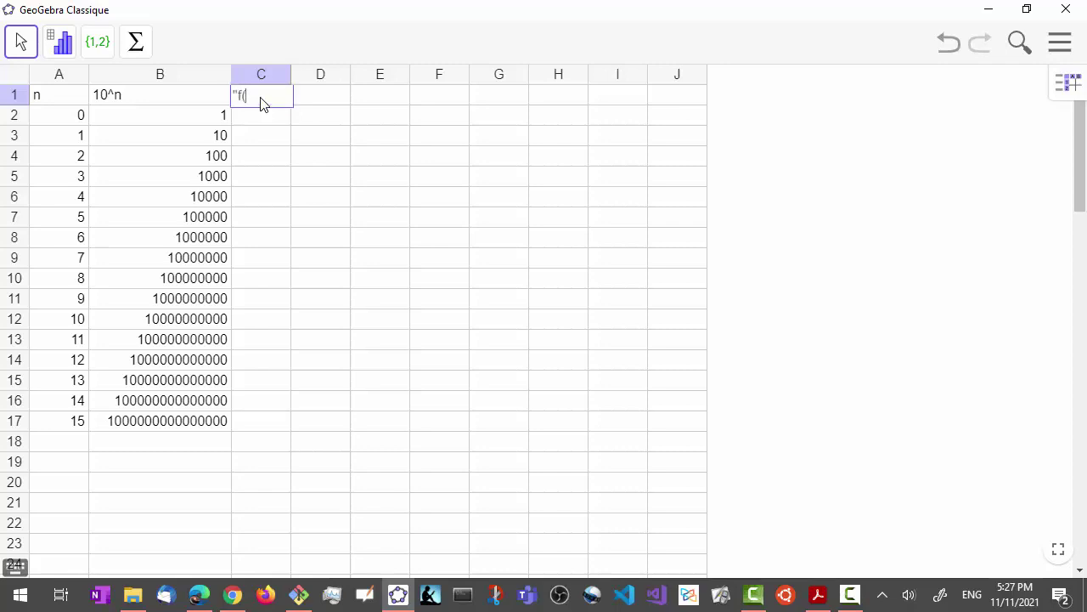
type("10^n")
key("Return")
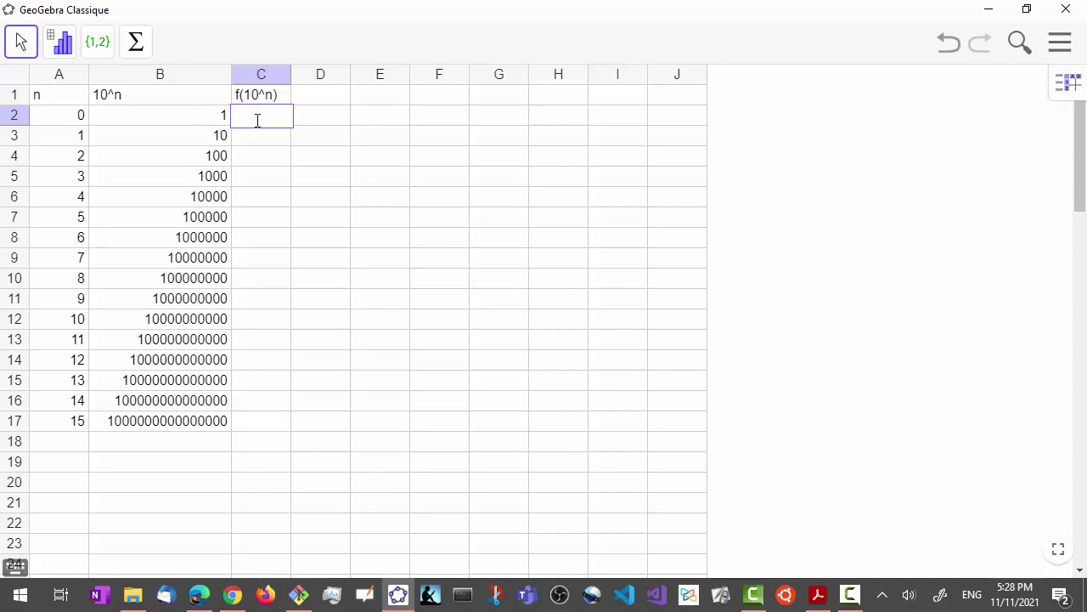
Enter the formula =f(10^B2) in cell C2 and fill it down to C18
type("=f(10")
left_click(202, 123)
key("Return")
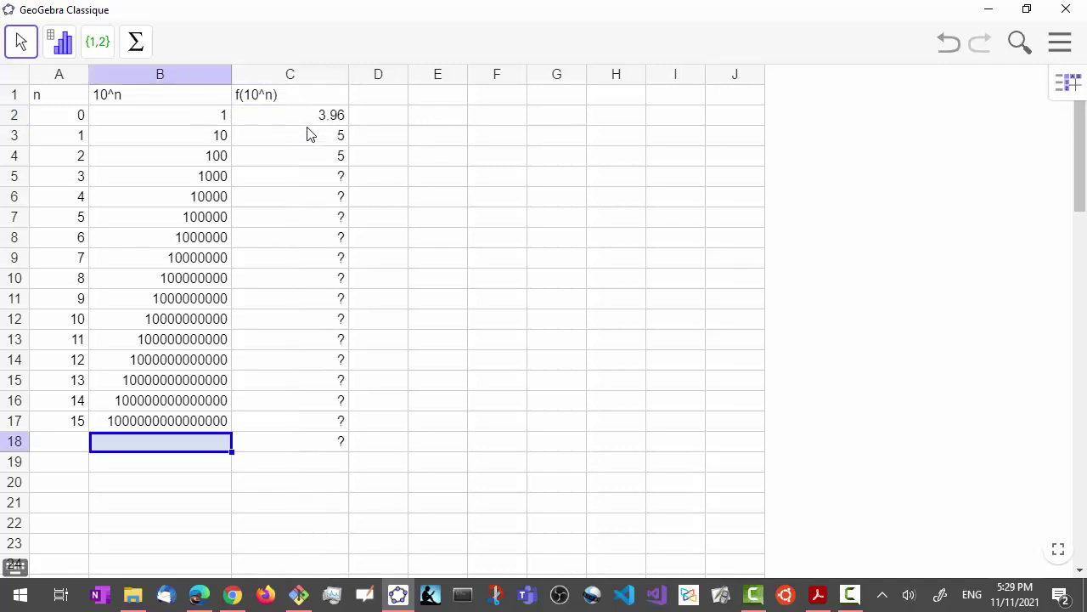
Replace the formula in cell C2 with =f(B2), leaving the header in C1 as it is
left_click(268, 96)
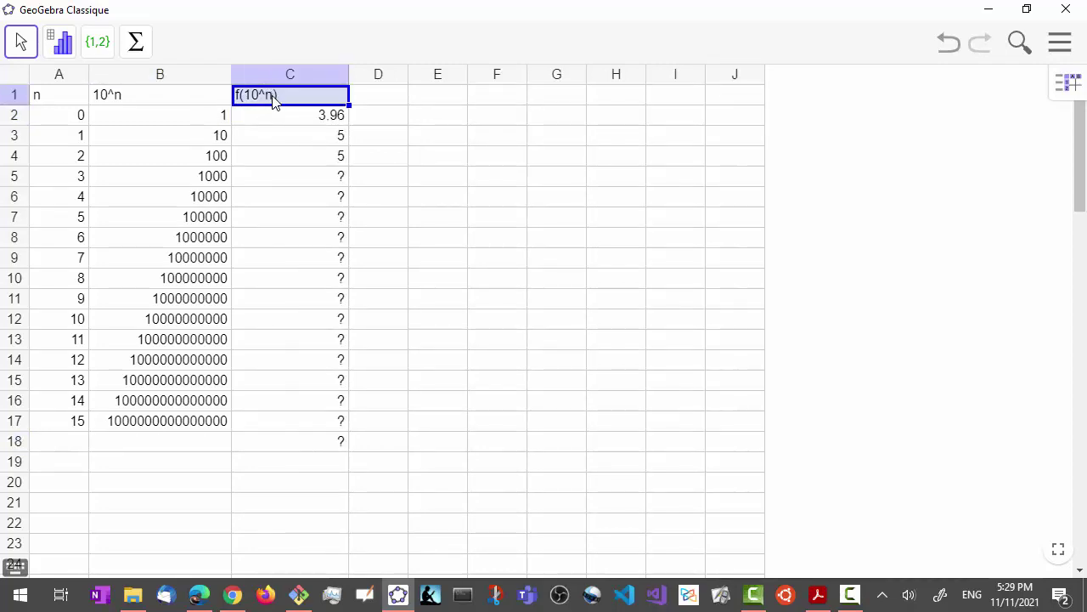
double_click(272, 99)
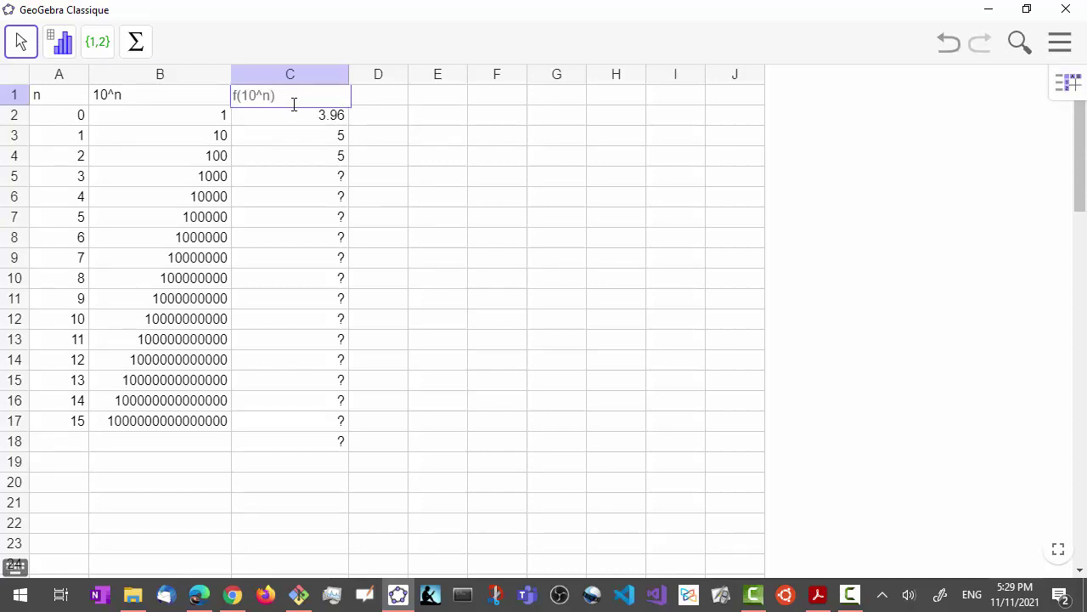
left_click(333, 120)
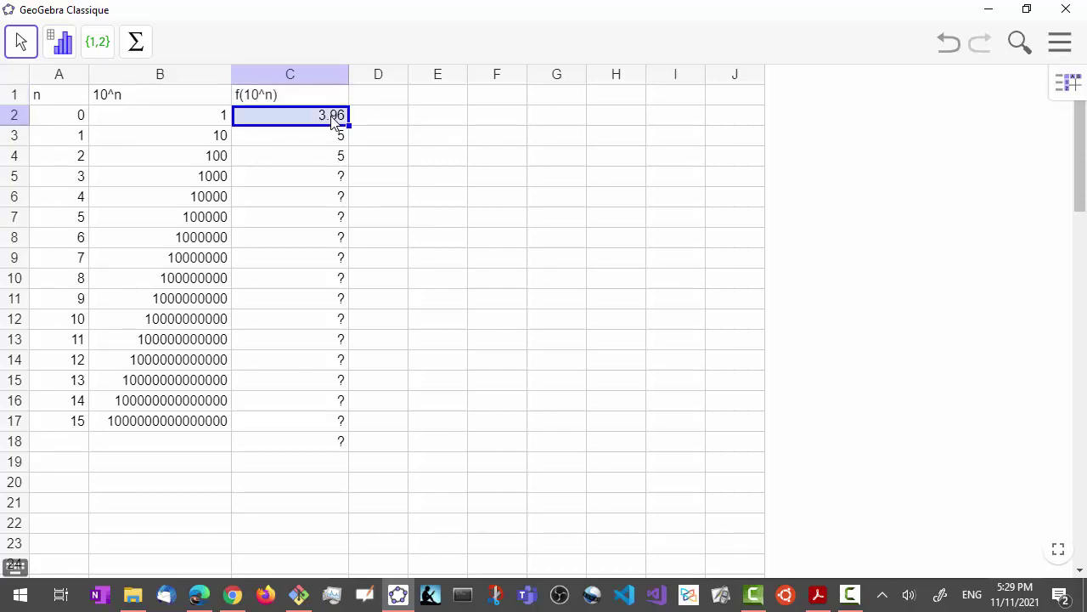
type("-")
type("=")
type("f(")
left_click(206, 124)
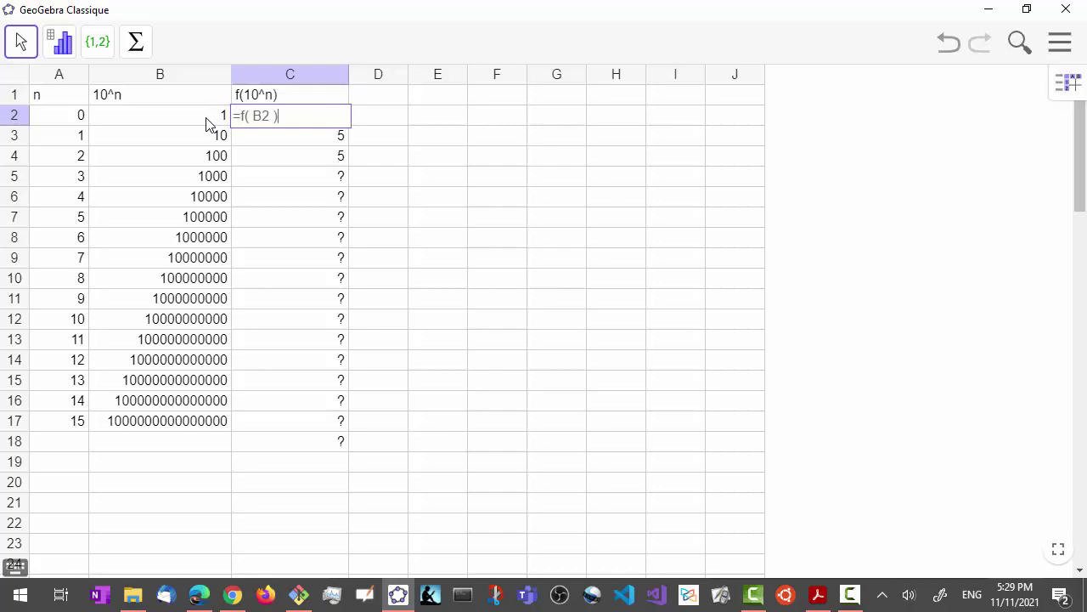
key("Return")
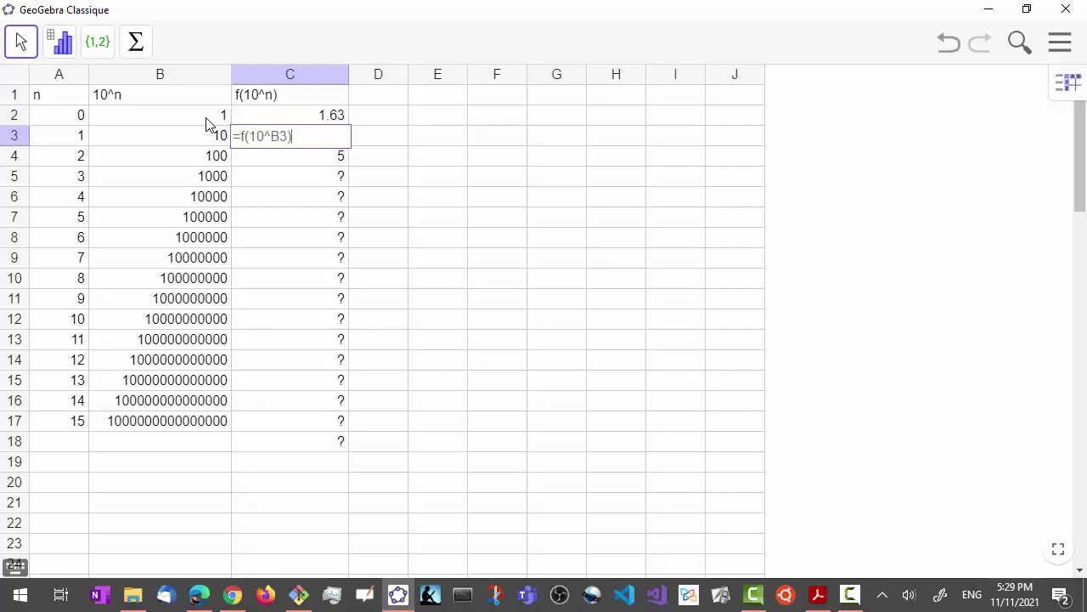
Fill the C2 formula down to C18, replacing the old formulas in the column
left_click(295, 115)
key("Return")
left_click(335, 117)
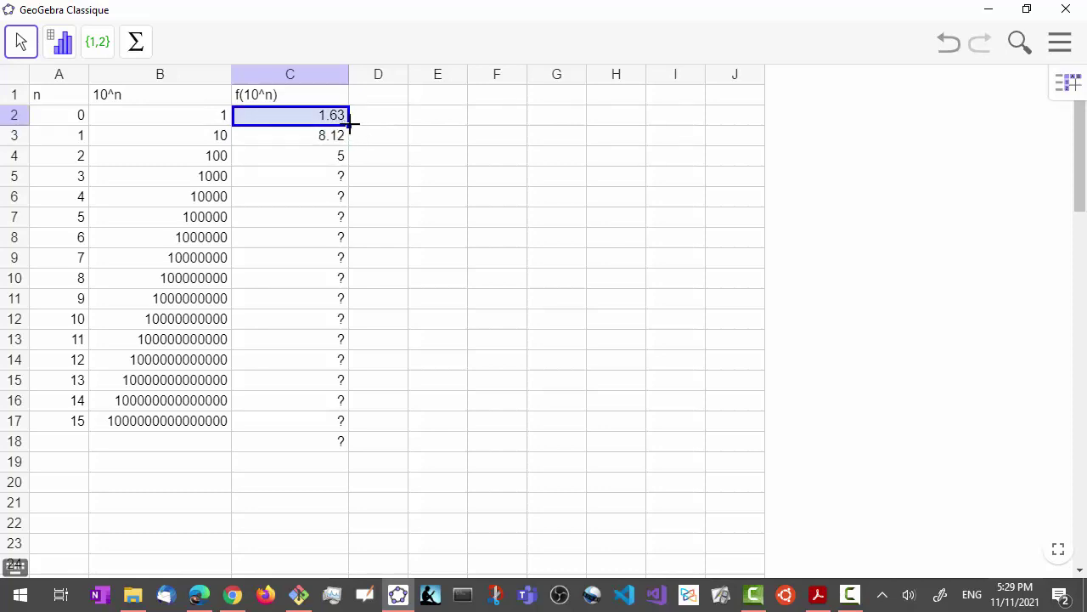
left_click_drag(348, 124, 338, 443)
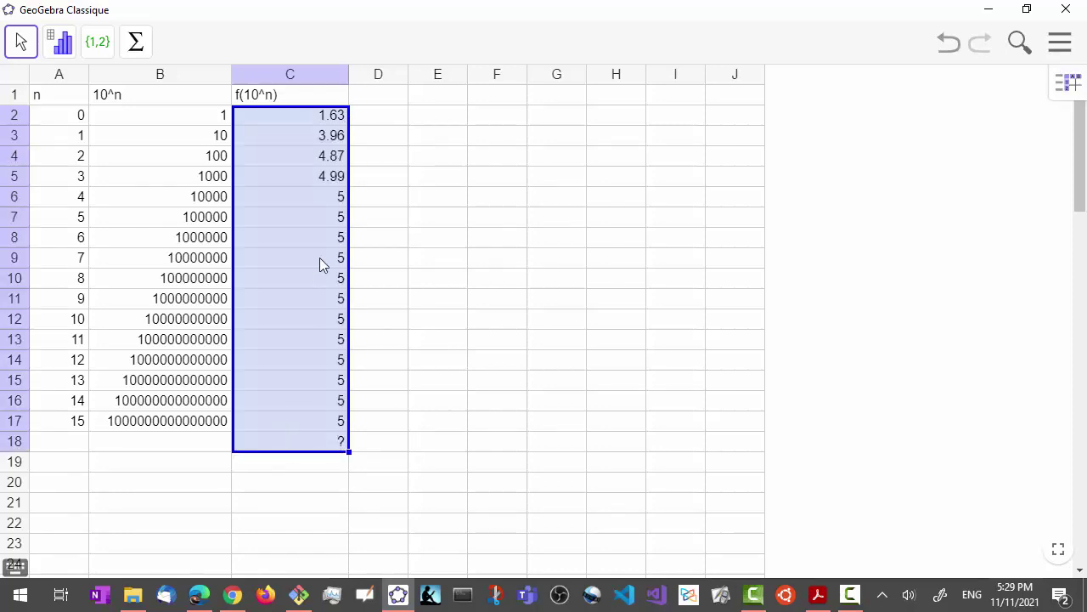
mouse_move(349, 78)
left_mouse_down()
mouse_move(395, 73)
mouse_move(347, 73)
left_mouse_up()
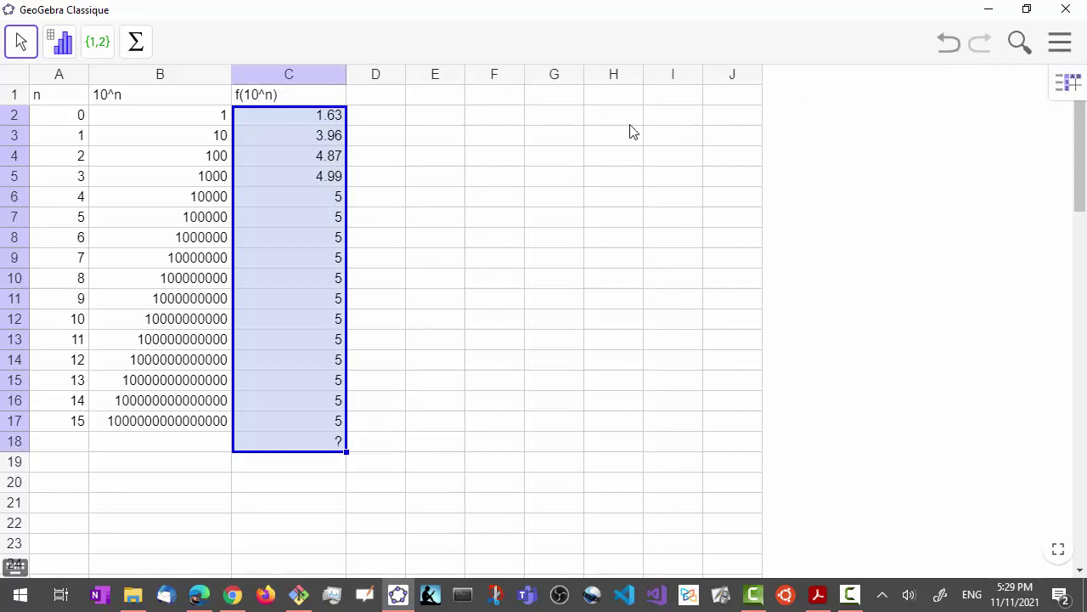
Set the global rounding to 15 decimal places and close the settings
left_click(1060, 47)
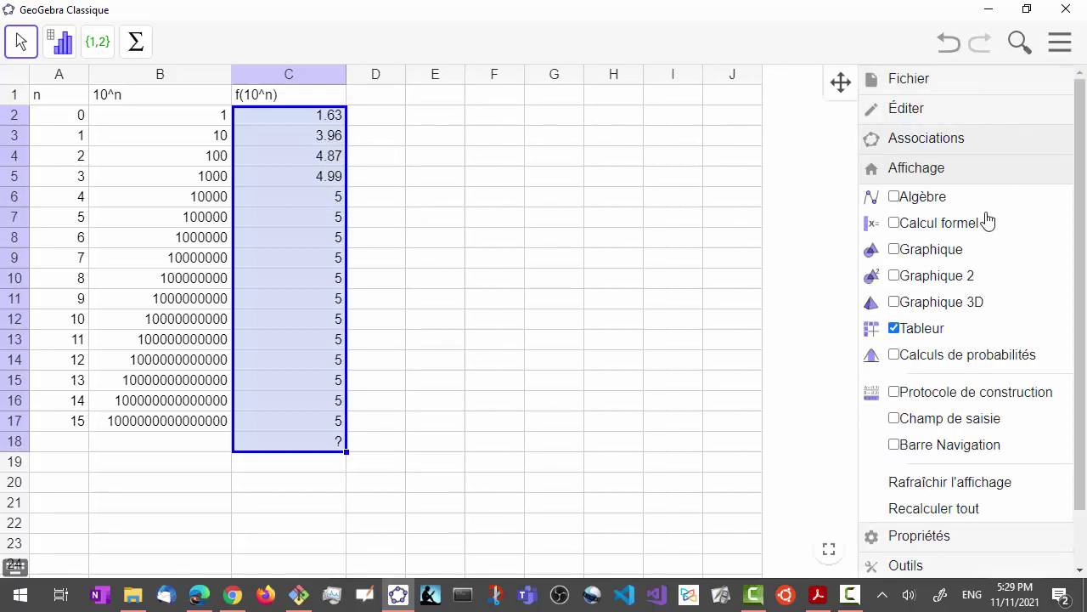
left_click(941, 540)
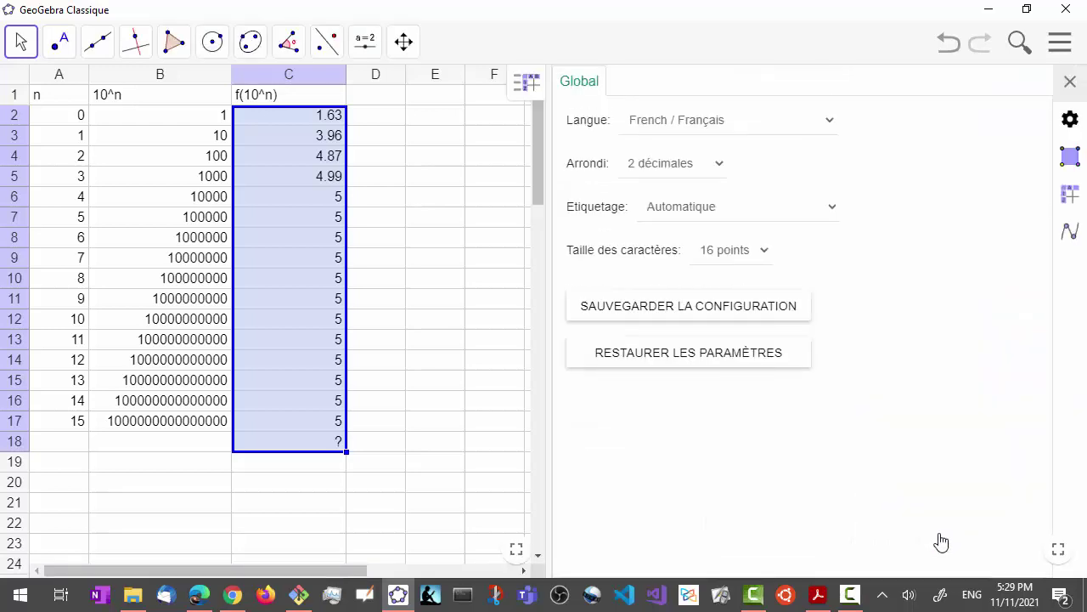
left_click(718, 169)
left_click(671, 412)
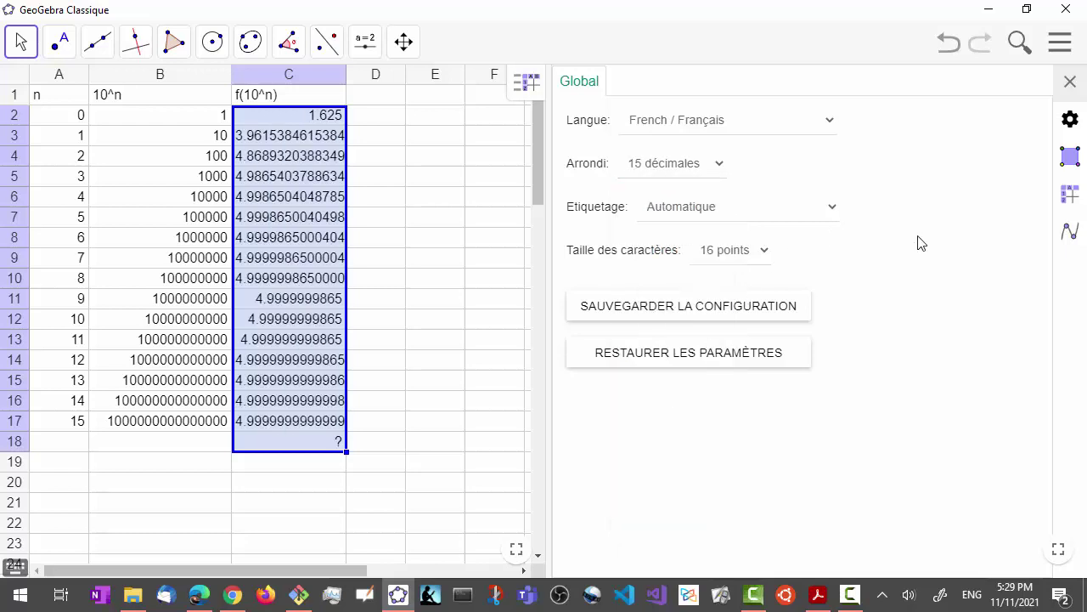
left_click(1070, 81)
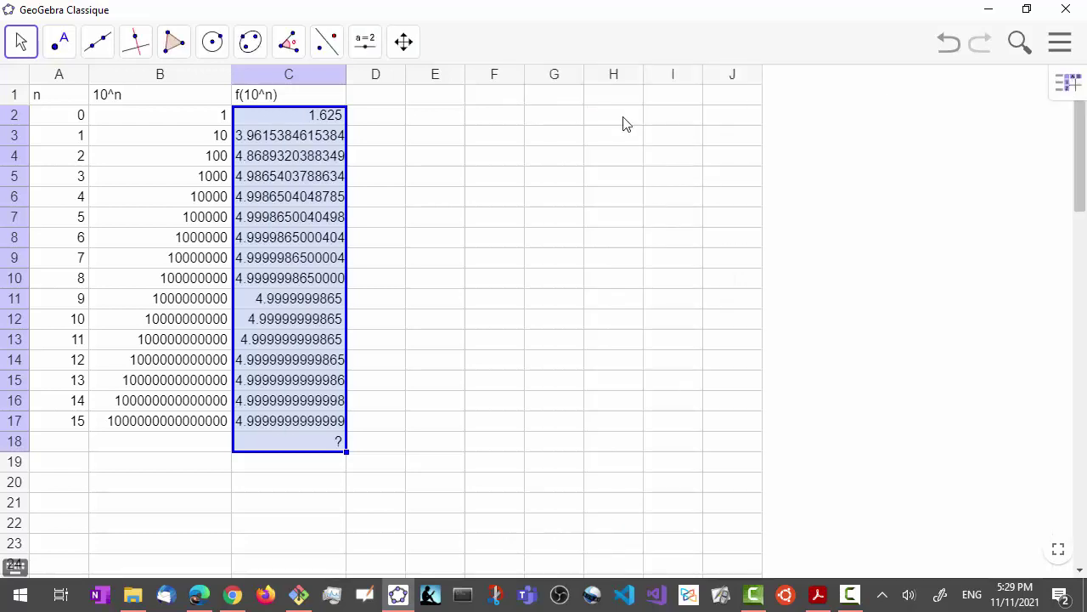
Widen column C so that all decimals of the function values fit
left_click_drag(346, 75, 379, 75)
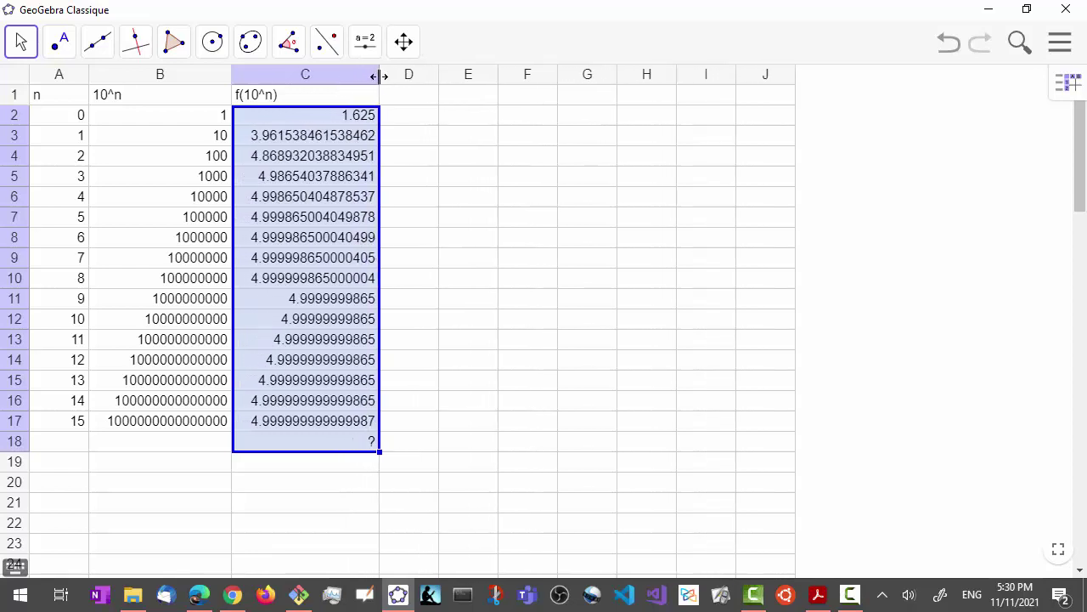
right_click(384, 75)
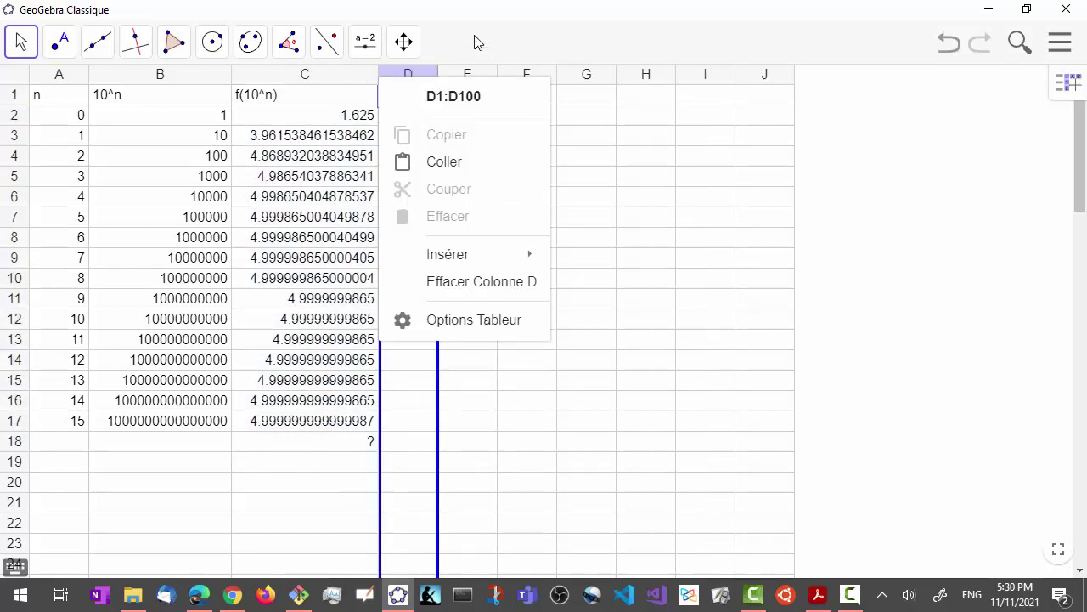
left_click(523, 101)
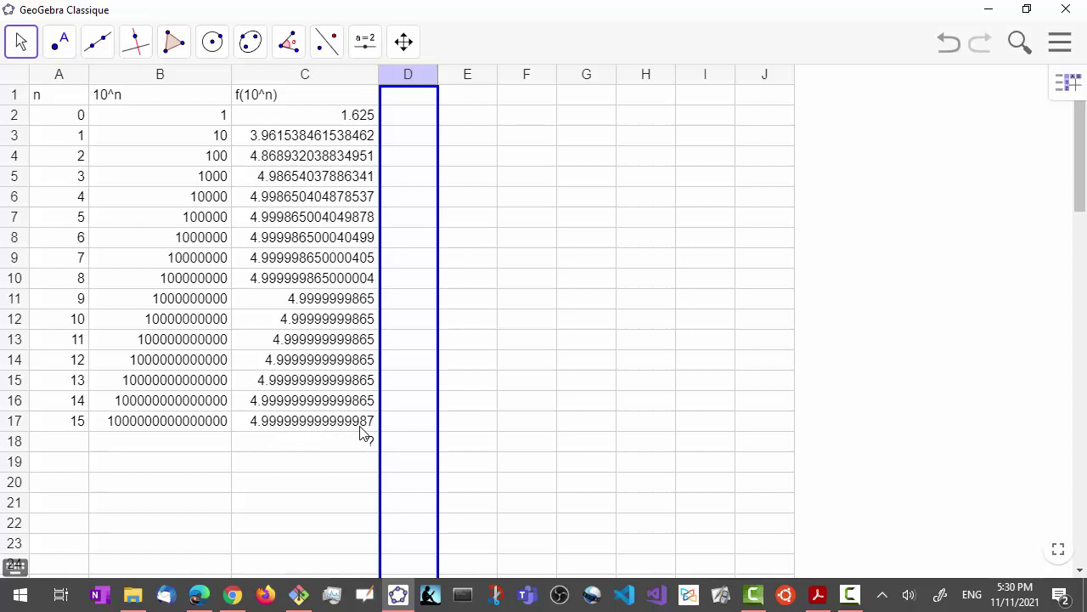
Enter the header f(-10^n) in cell D1
left_click(409, 100)
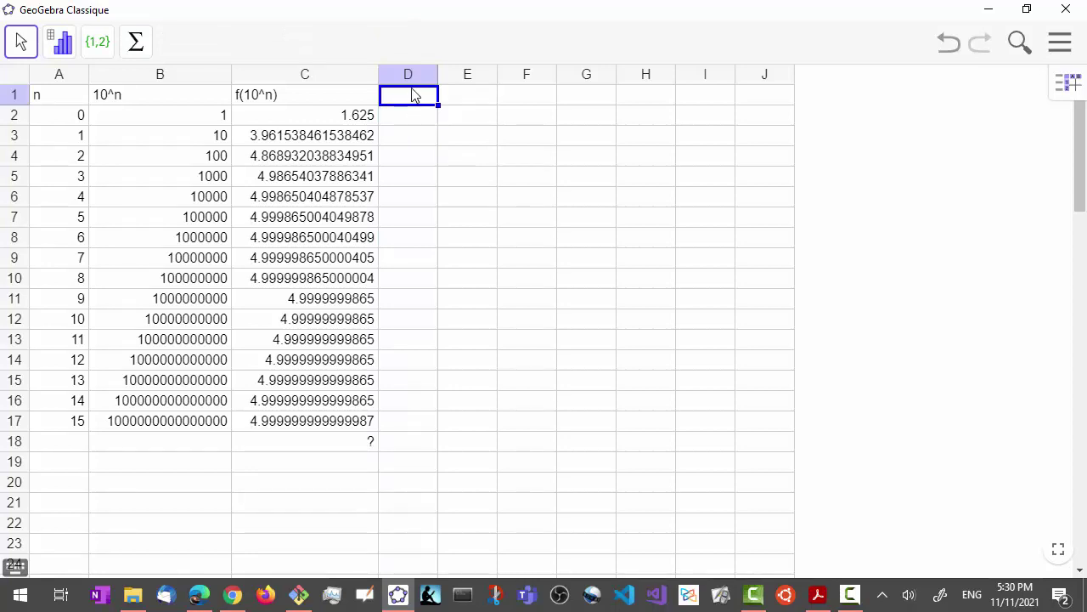
type("f")
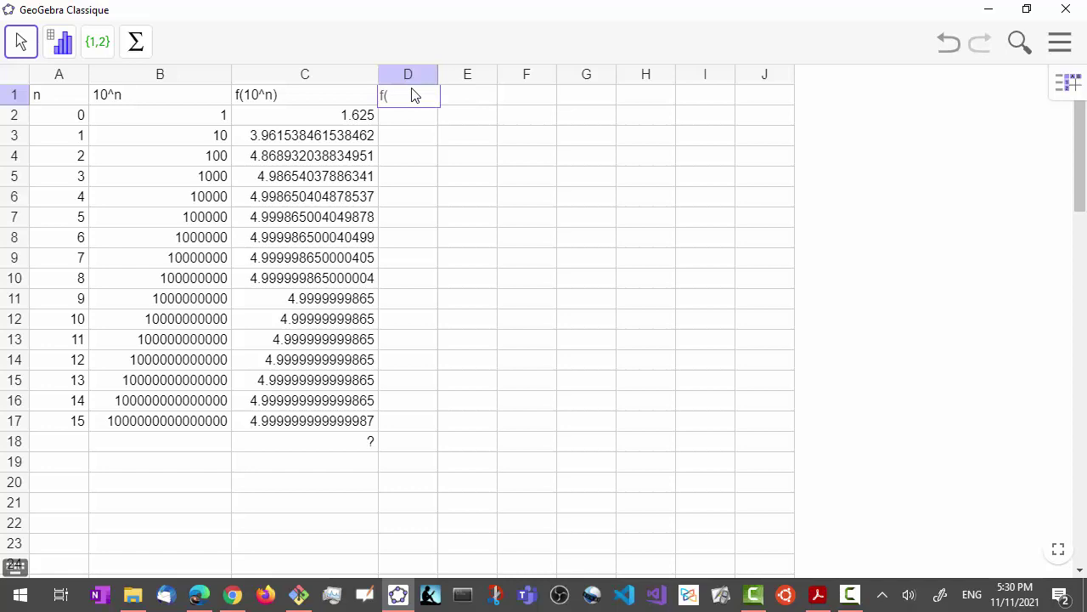
type("(-10^n")
key("Return")
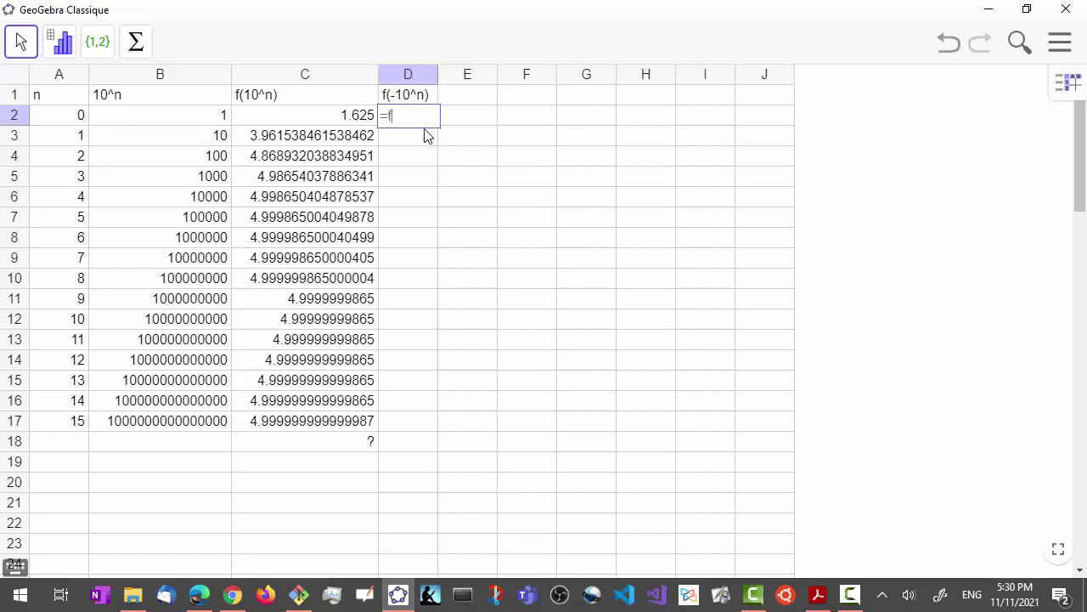
Enter the formula =f(-B2) in cell D2 to evaluate the function at the negative power of 10
type("=f(-")
left_click(200, 119)
key("Return")
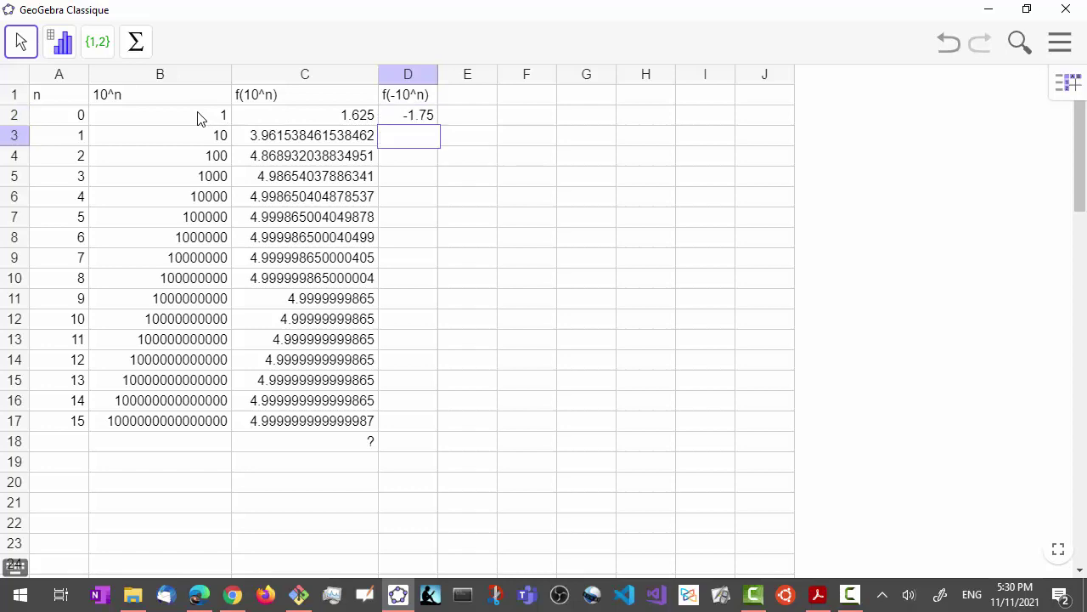
Fill the D2 formula down to D17 and widen column D to fit all the decimals
left_click(429, 119)
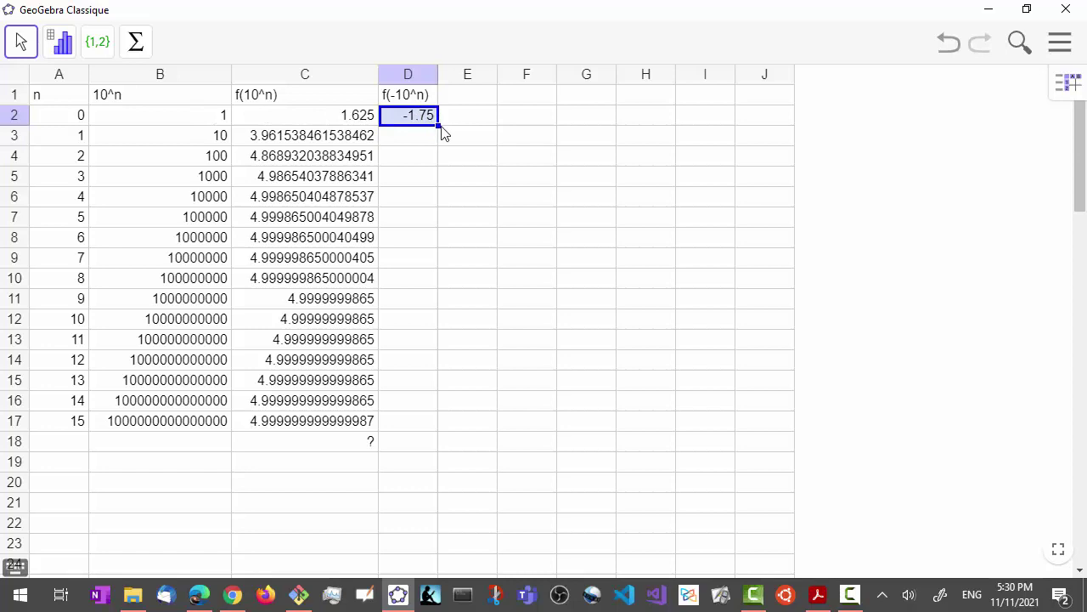
left_click_drag(437, 126, 435, 430)
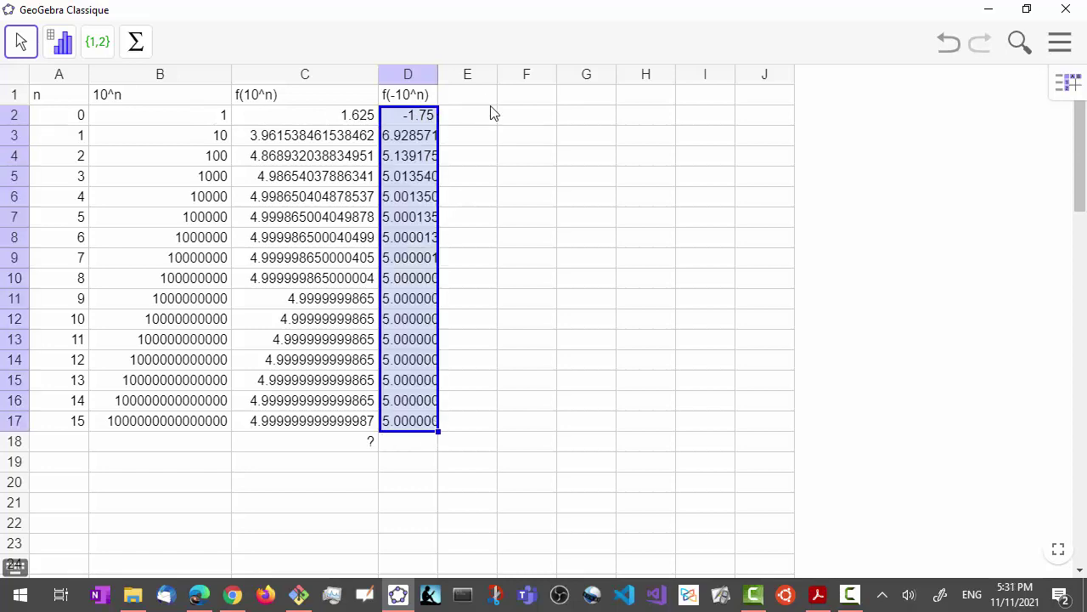
left_click_drag(438, 74, 525, 70)
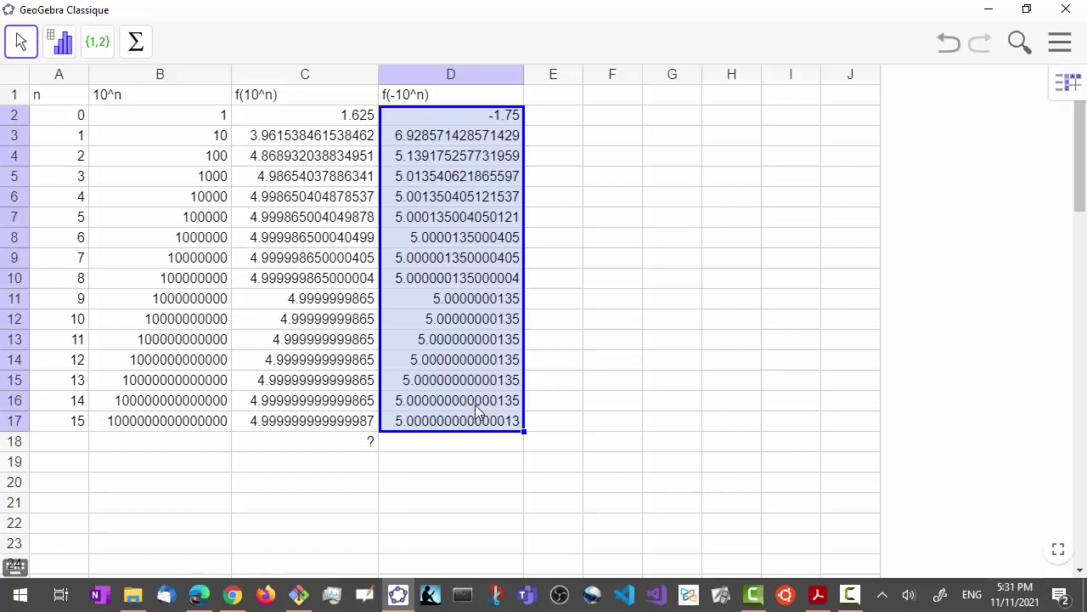
key("alt+Tab")
key("alt+Tab")
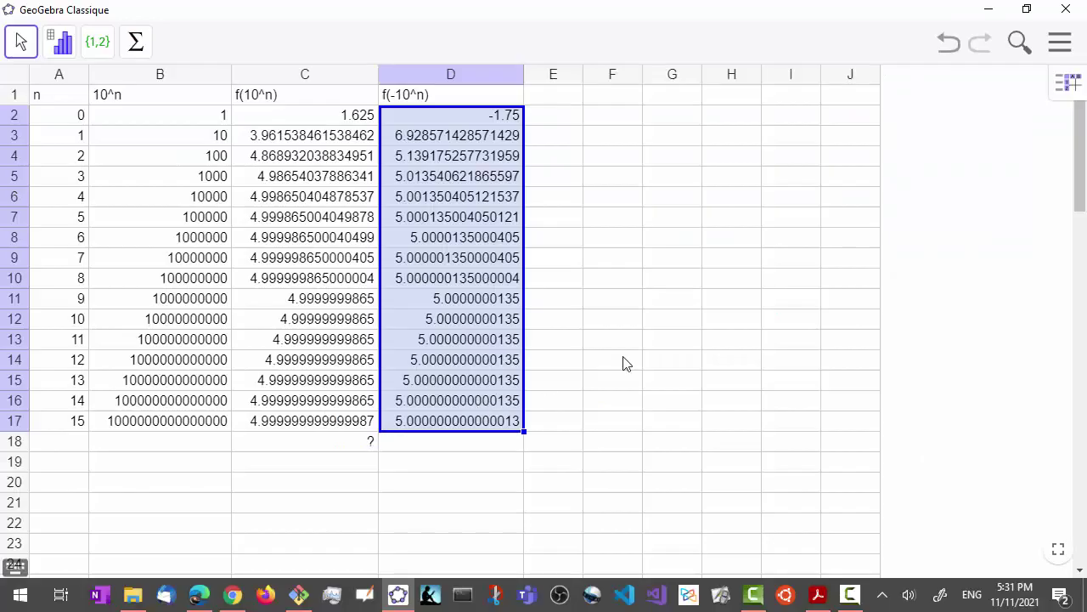
Show the graph beside the spreadsheet, examine the curve against the line y = 5 at large negative x, and hide the graph again
left_click(1058, 44)
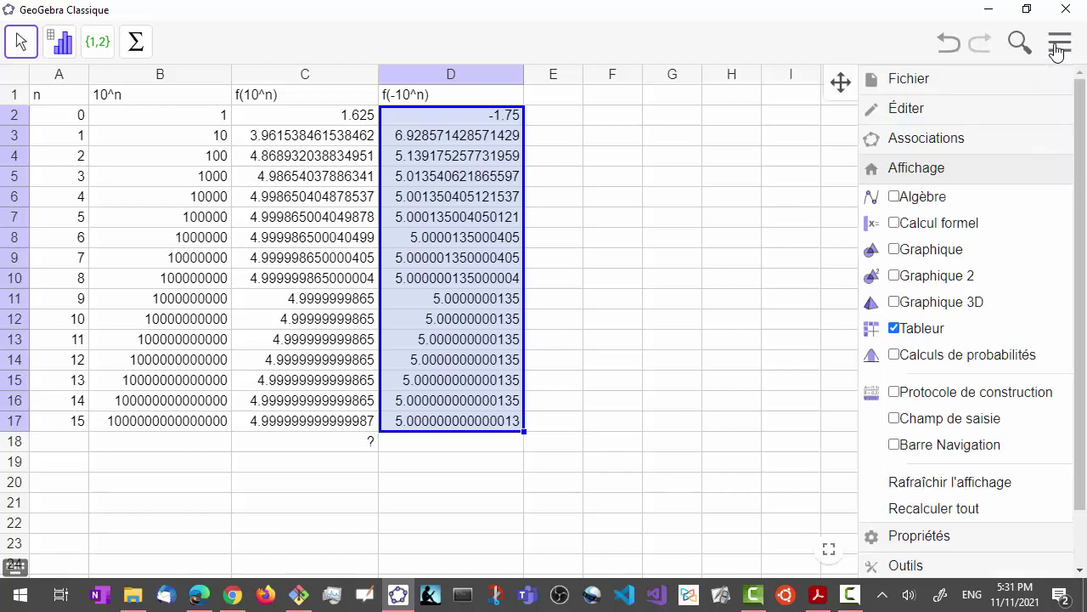
left_click(895, 249)
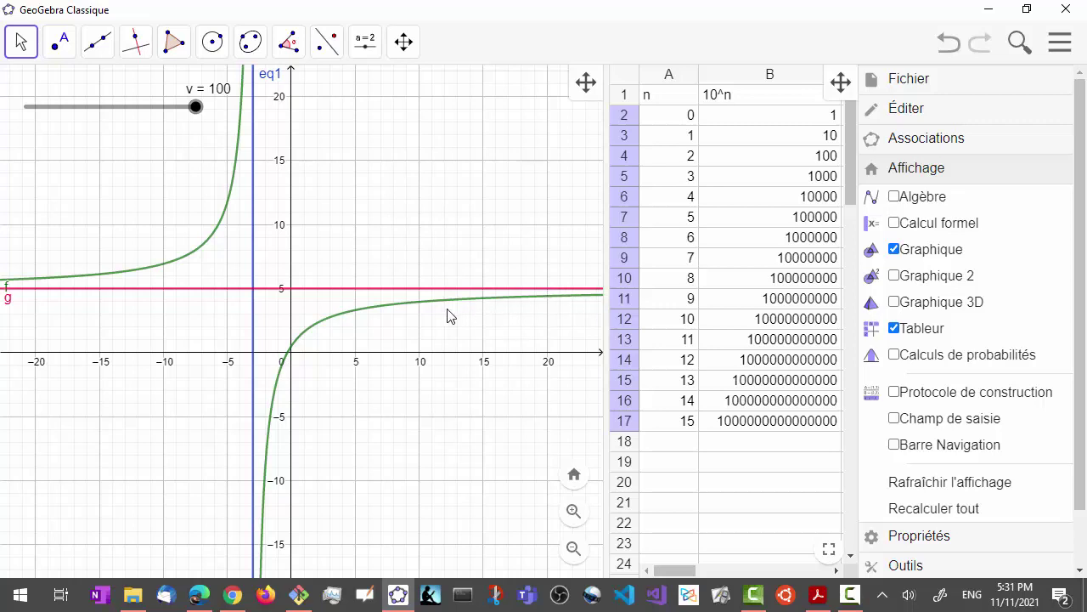
left_click(416, 319)
key("Left")
key("Left")
key("Left")
key("Left")
key("Left")
key("Left")
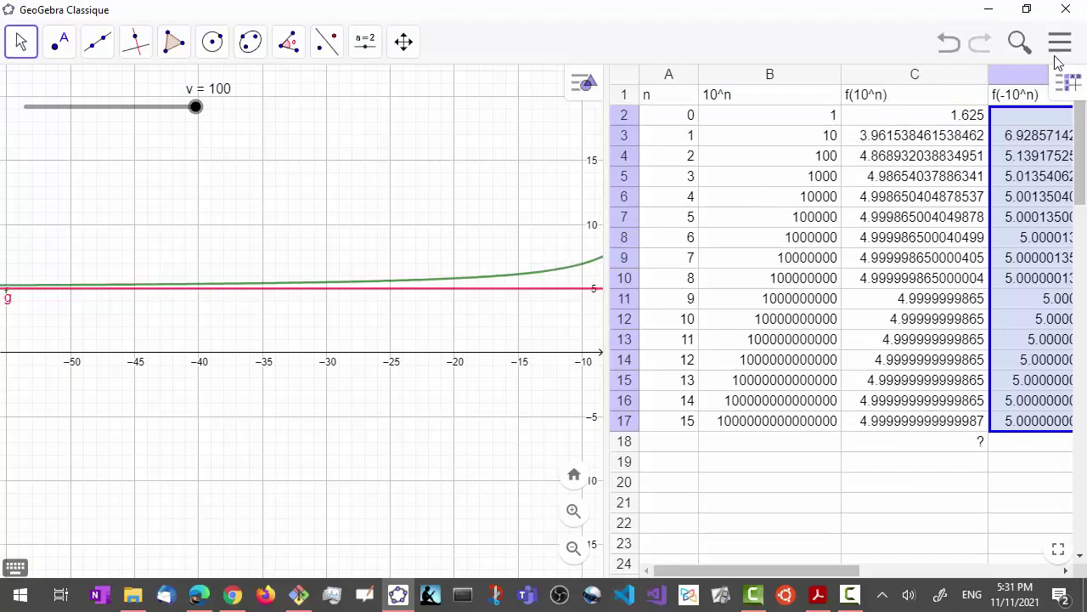
left_click(1060, 45)
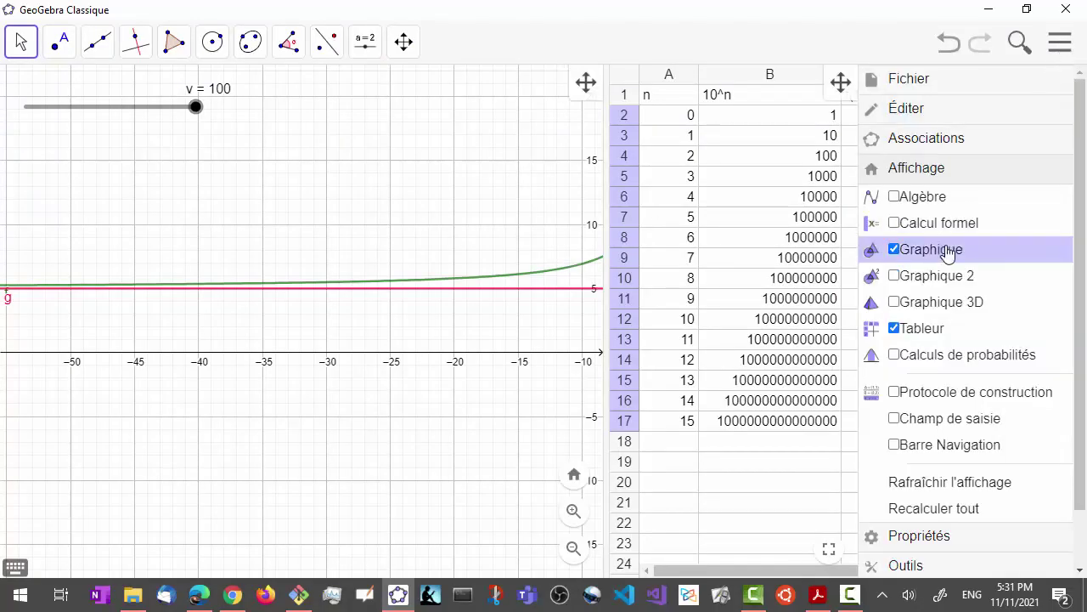
left_click(895, 250)
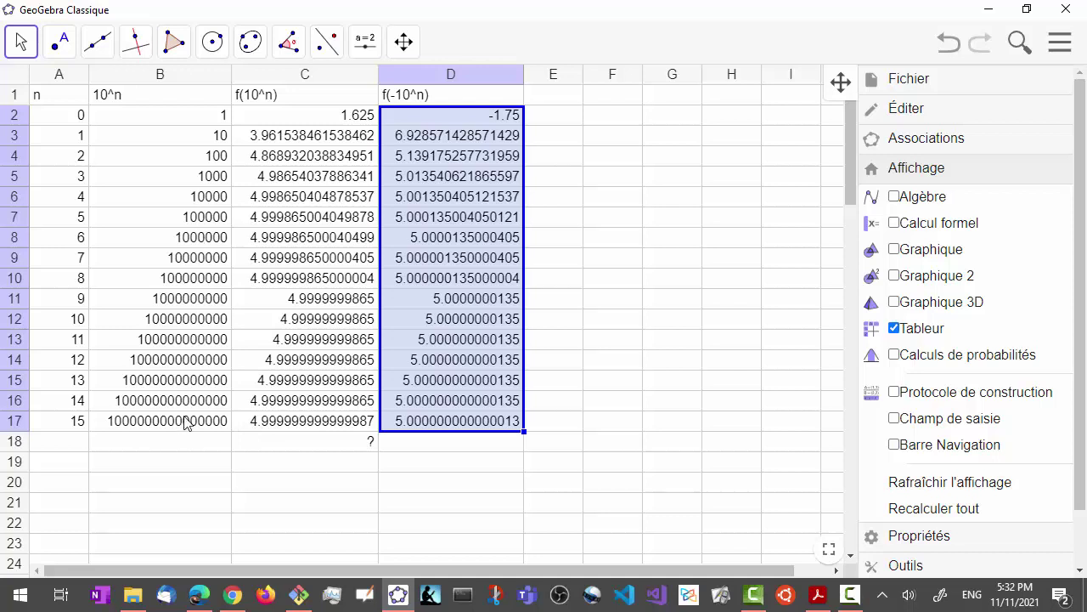
Widen column E and enter the header 10^(-n) in cell E1
left_click(560, 103)
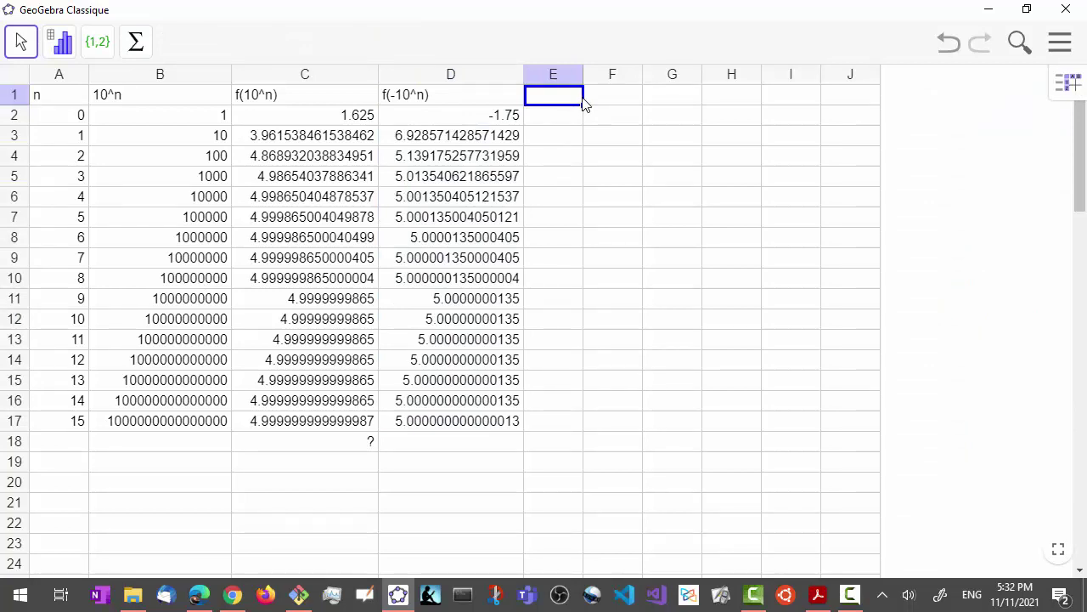
left_click_drag(583, 76, 629, 79)
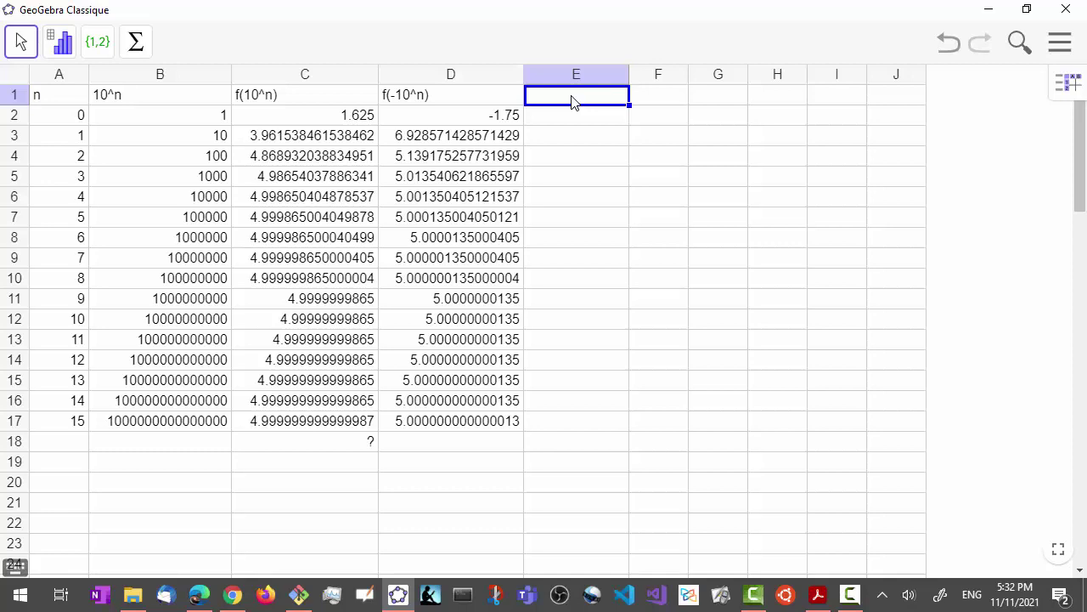
type("10")
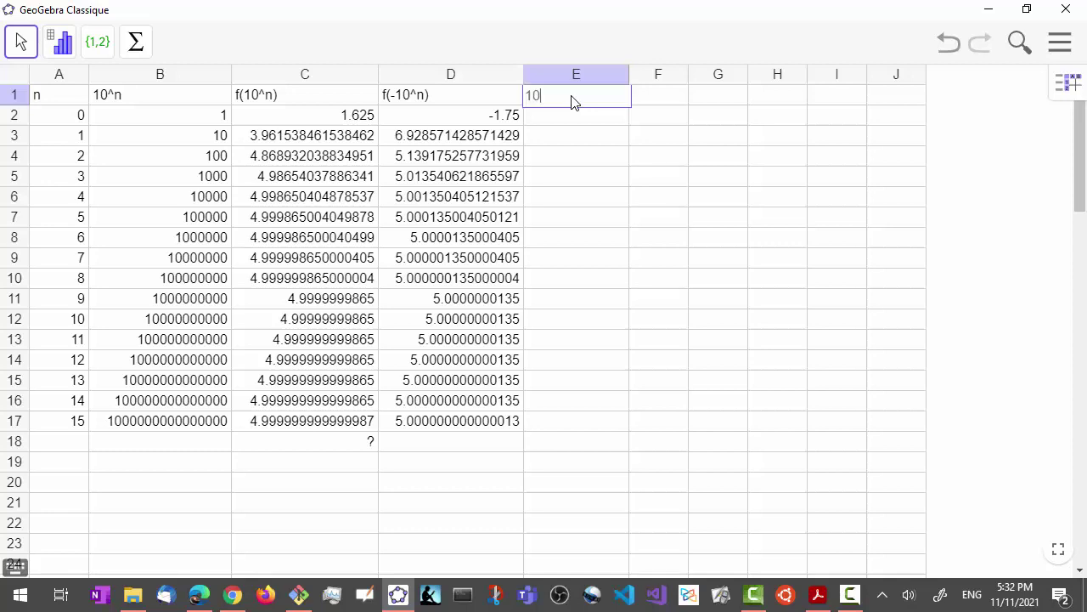
type("^(-n)")
key("Return")
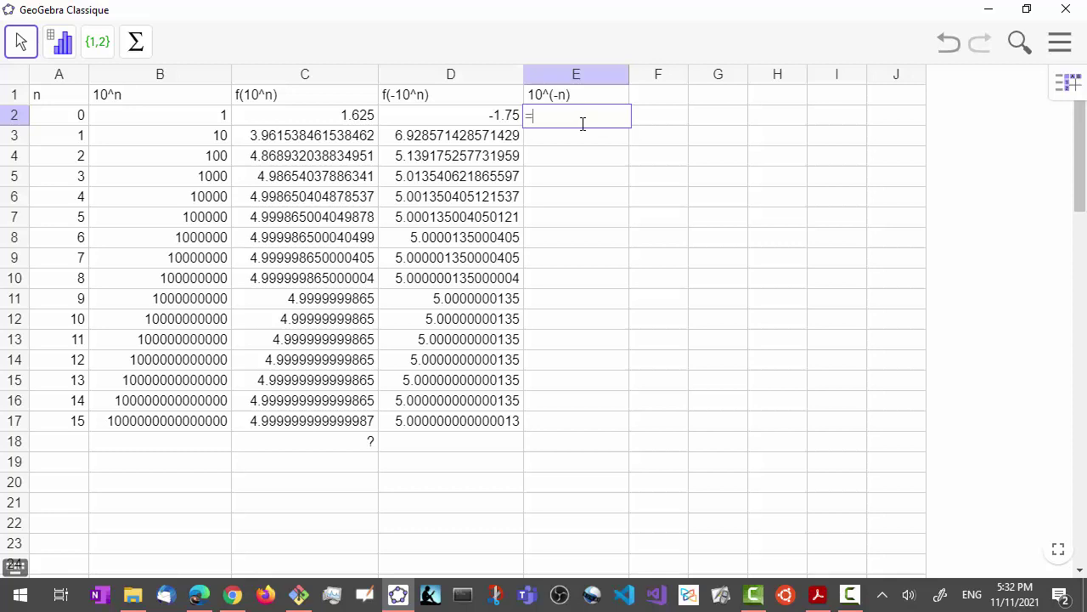
Enter the formula =10^(-A2) in cell E2 to compute the negative power of 10
type("10^(-")
left_click(74, 119)
type(")")
key("Return")
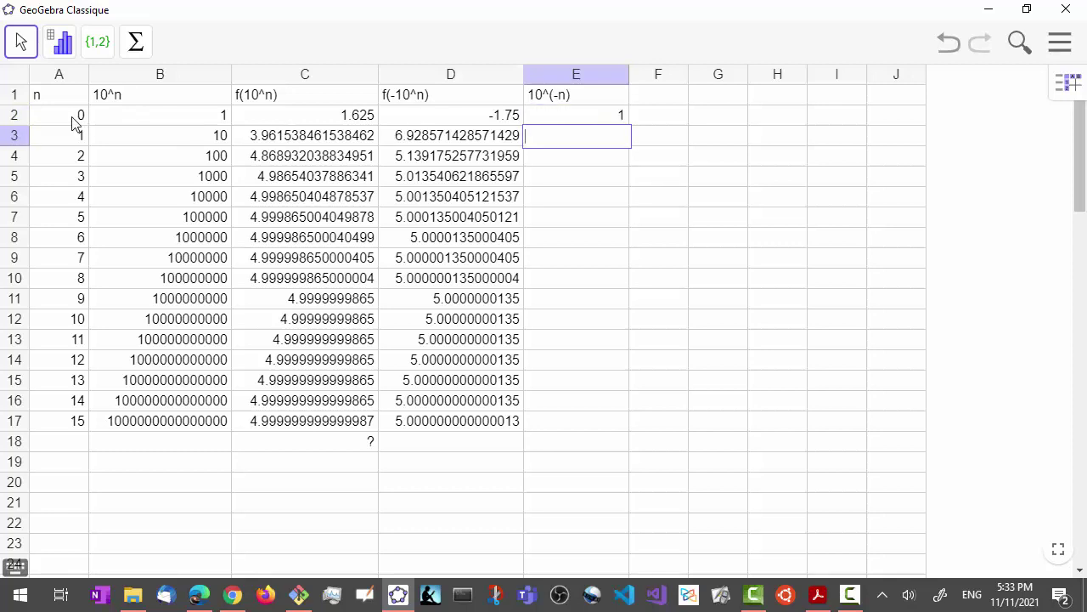
Fill the E2 formula down to E17 and widen column E to fit all the decimals
left_click(588, 119)
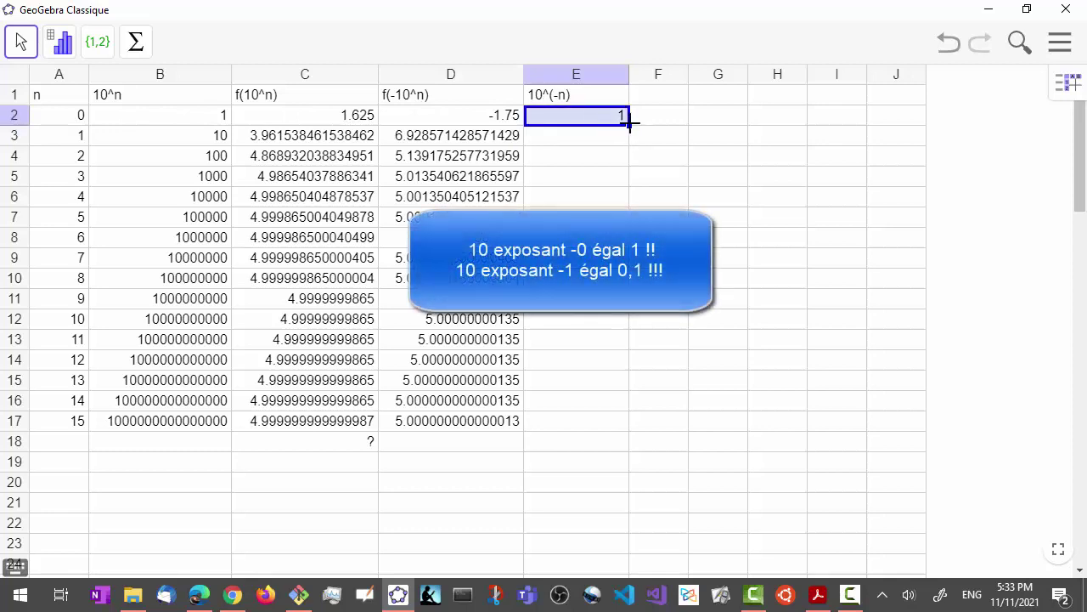
left_click_drag(630, 124, 634, 430)
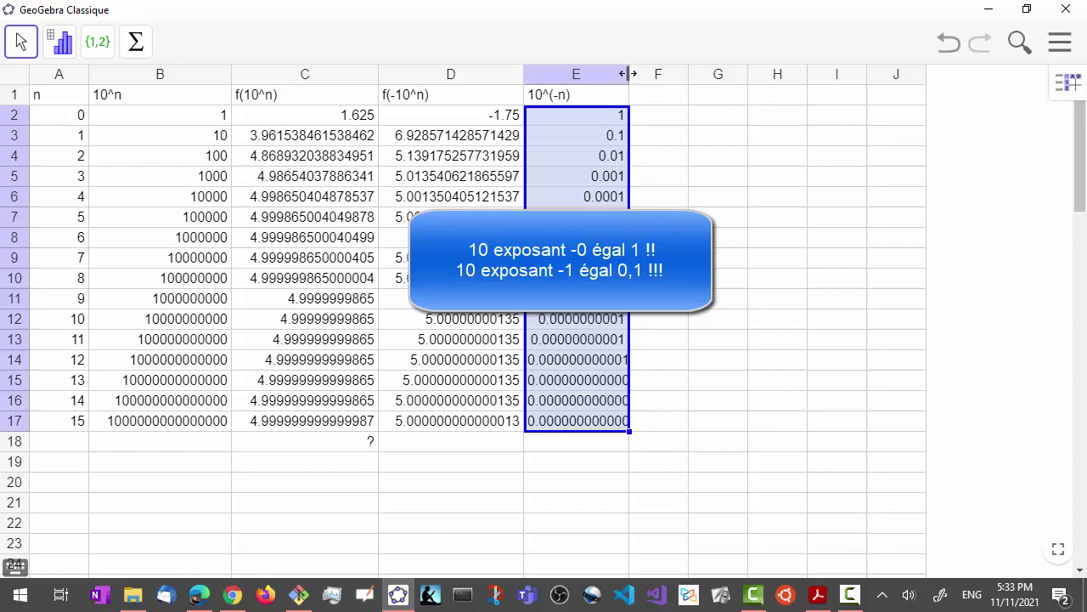
left_click_drag(629, 74, 670, 77)
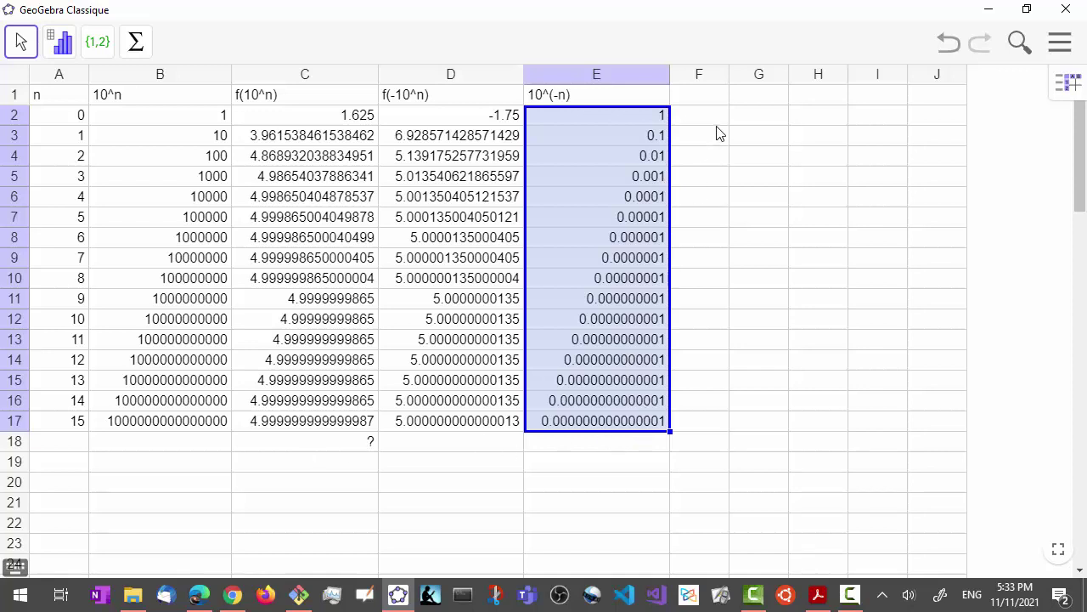
Enter the header -3-10^(-n) in cell F1 and widen column F to fit it
left_click(714, 99)
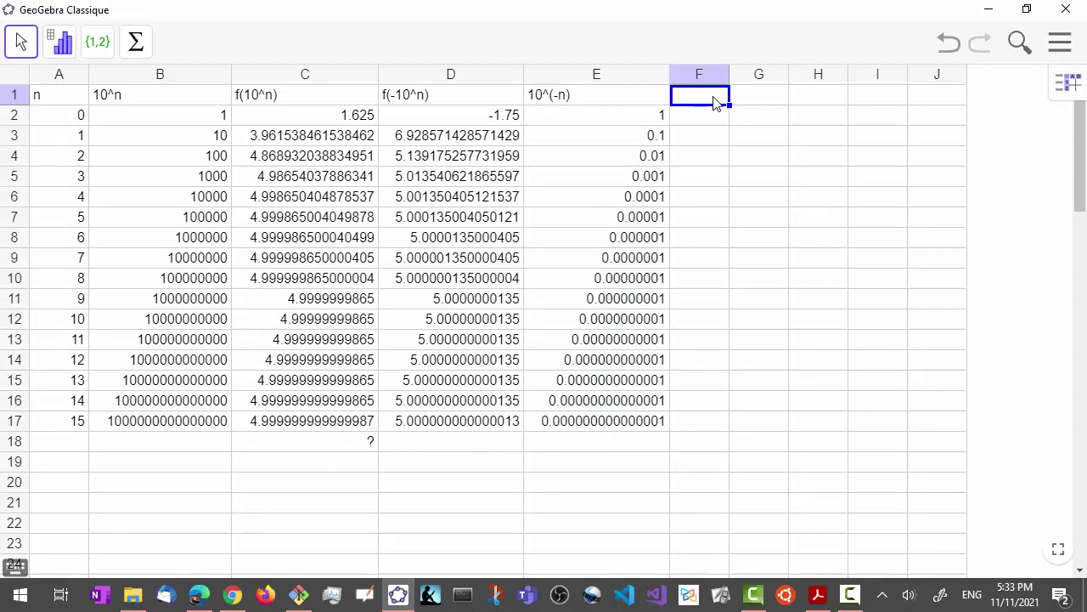
double_click(706, 99)
type("-(")
key("BackSpace")
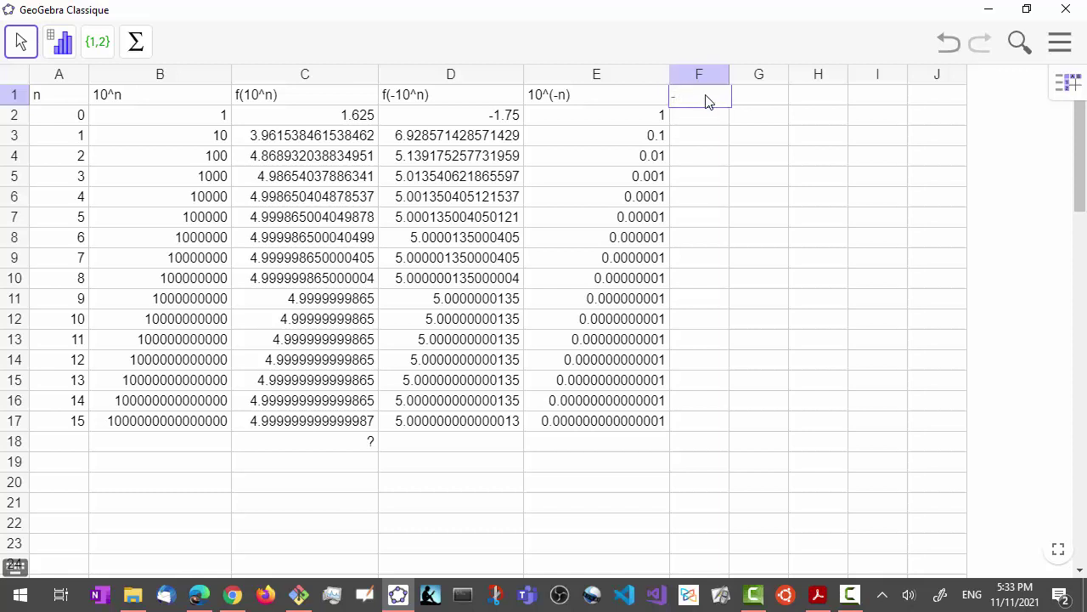
type("3-10^(-n)")
key("Return")
left_click_drag(728, 80, 748, 80)
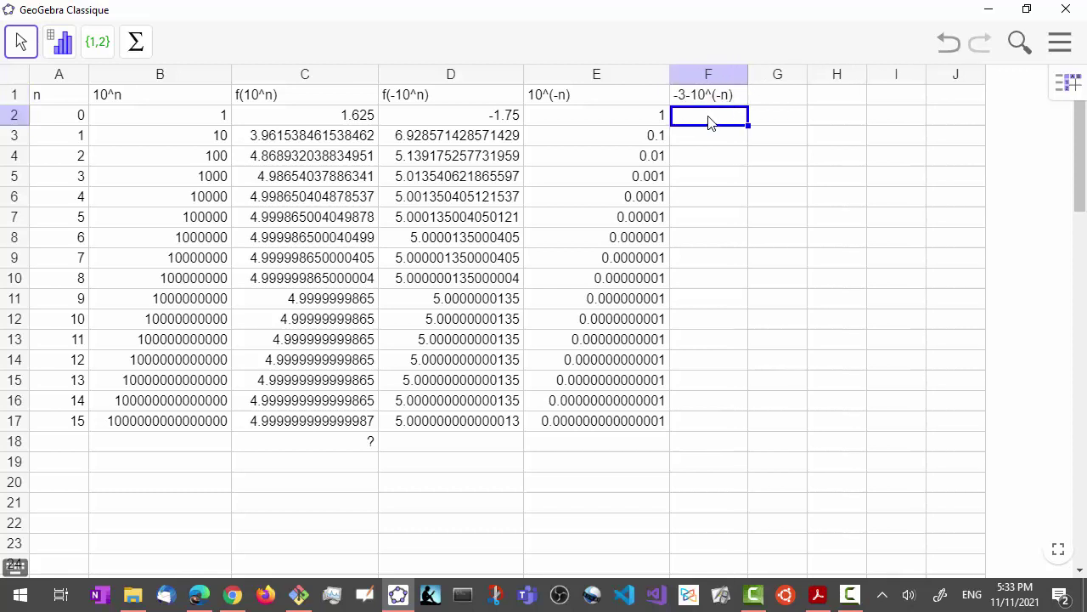
Enter the formula =-3-E2 in cell F2 for x-values just below -3
type("=-")
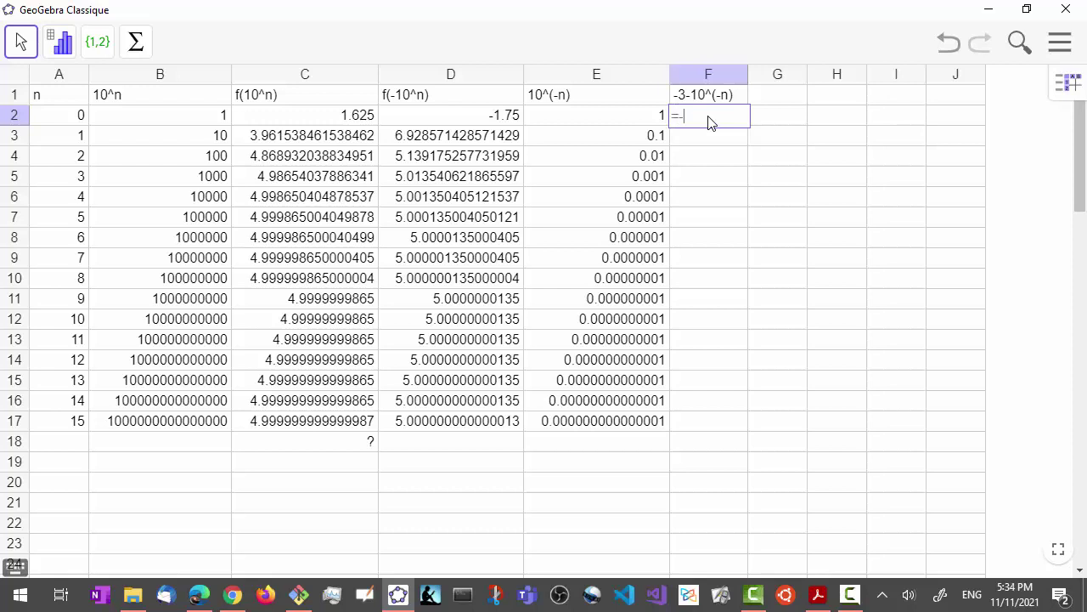
type("3-10")
key("BackSpace")
key("BackSpace")
left_click(638, 119)
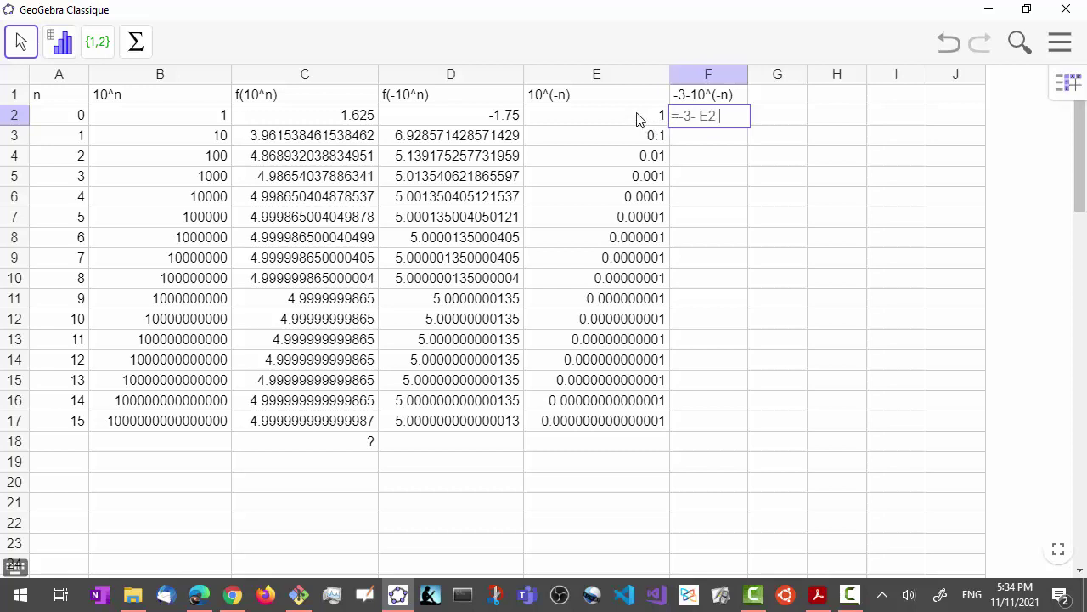
key("Return")
Fill the F2 formula down to F17 and widen column F to fit all the decimals
left_click(722, 119)
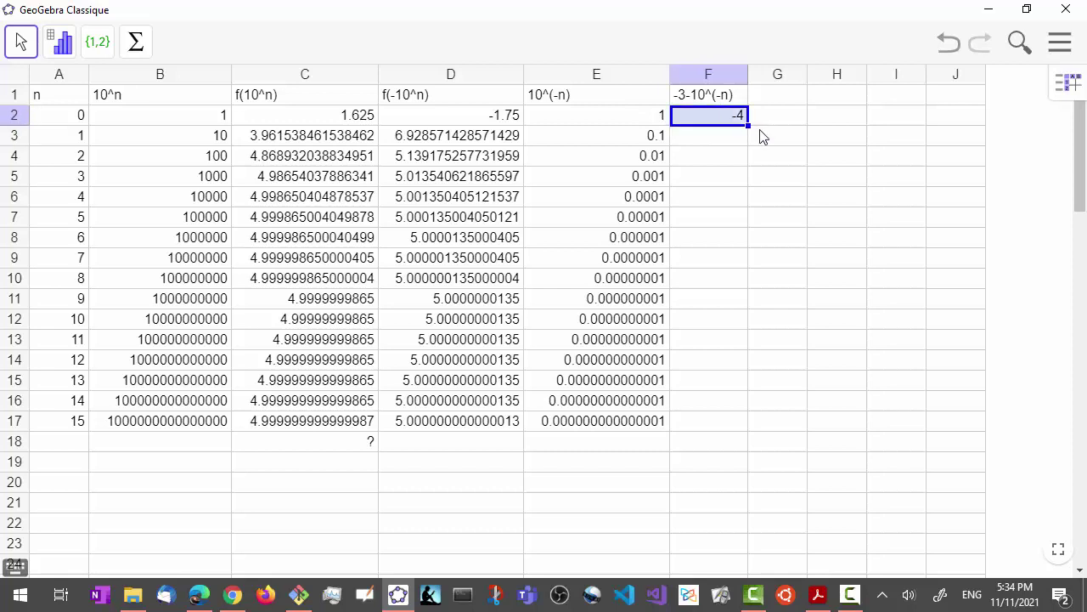
left_click_drag(749, 125, 753, 429)
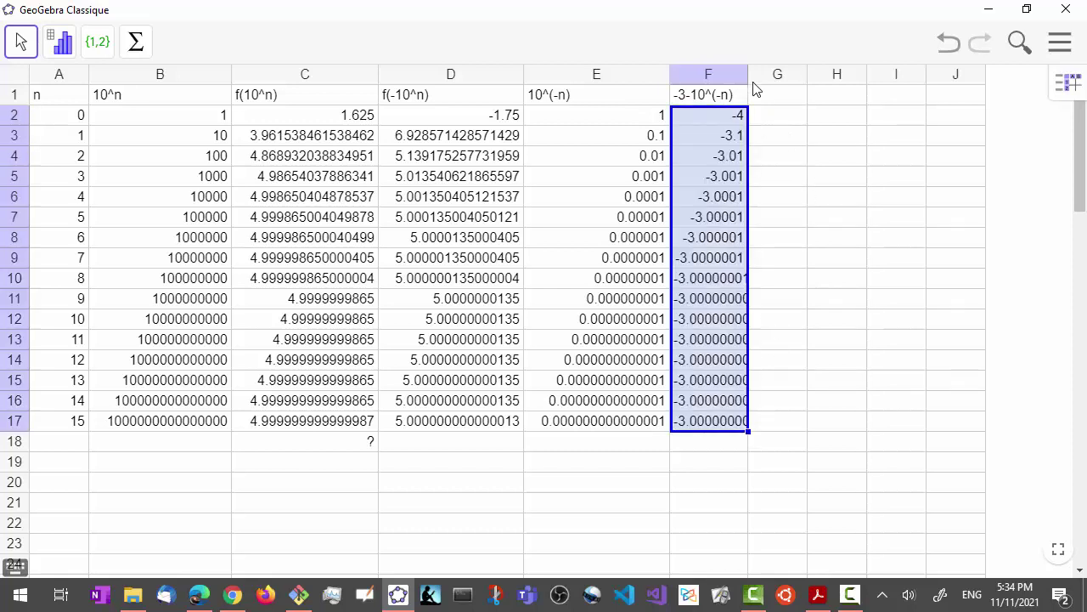
left_click_drag(751, 73, 828, 78)
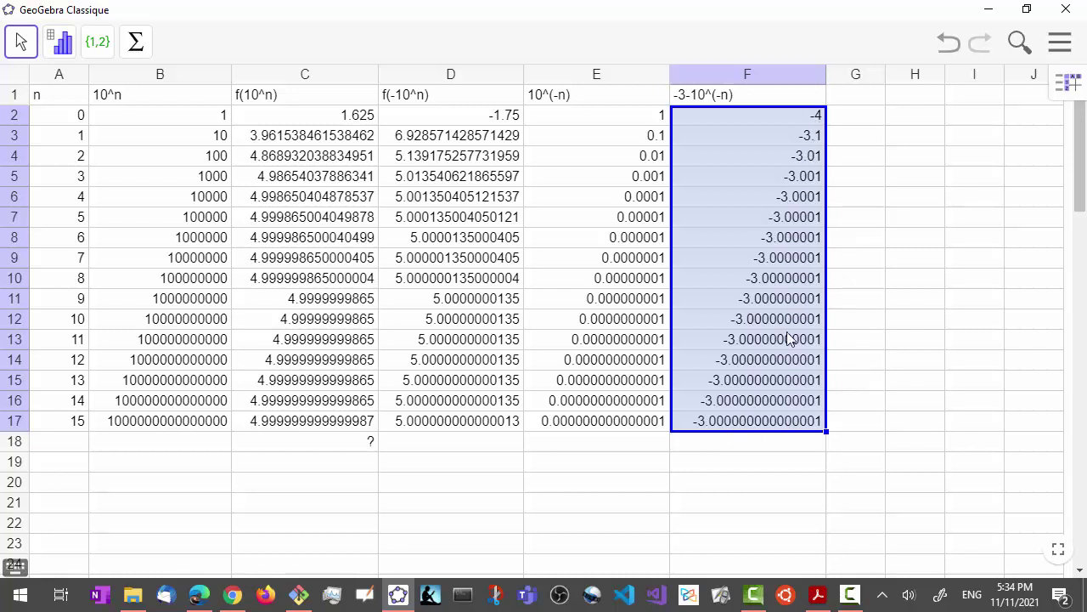
Enter the formula =f(F2) in cell G2 to evaluate the function just below x = -3
left_click(859, 101)
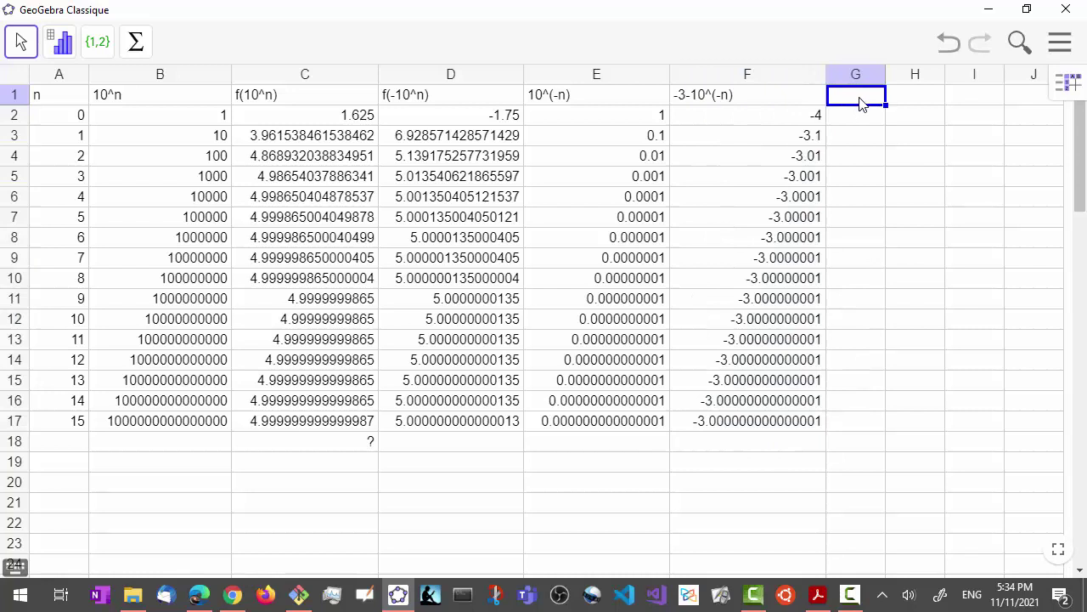
right_click(860, 120)
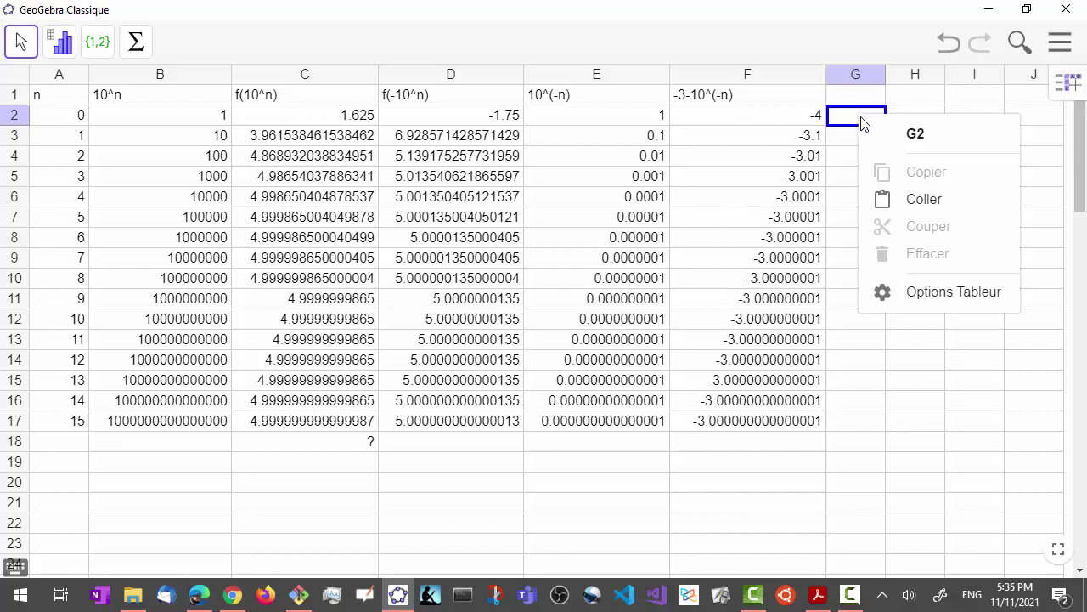
left_click(836, 118)
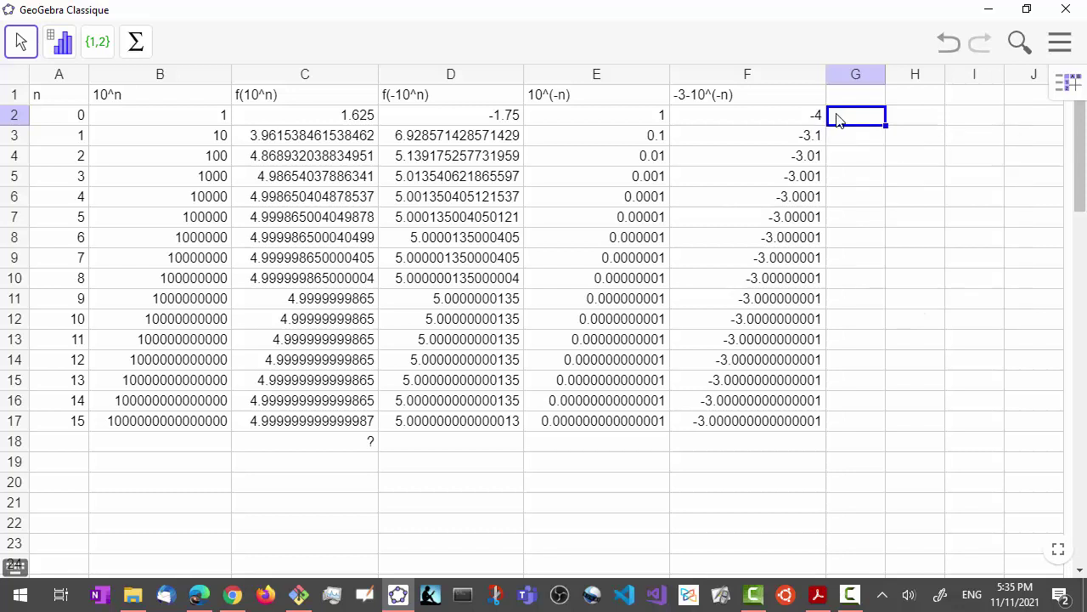
type("=f( F2")
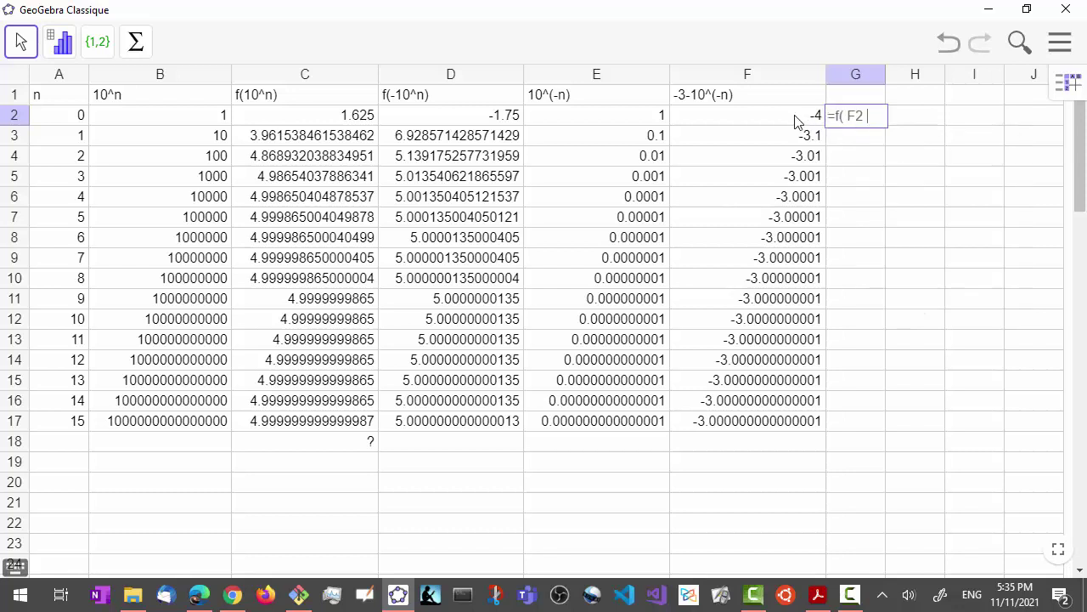
key("Return")
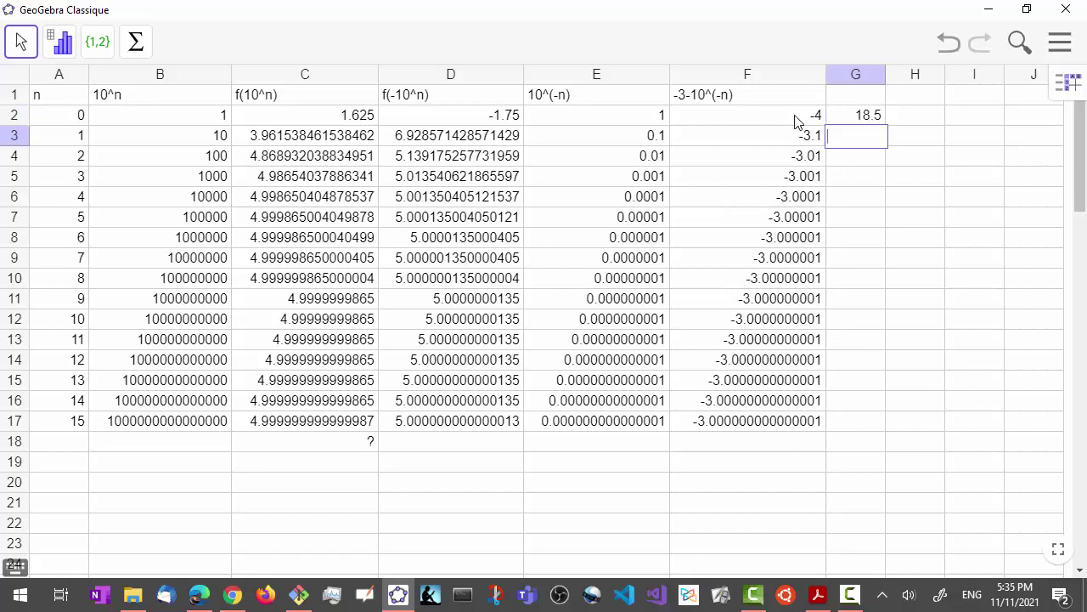
Fill the G2 formula down to G17 and widen column G to fit the full values
left_click(877, 123)
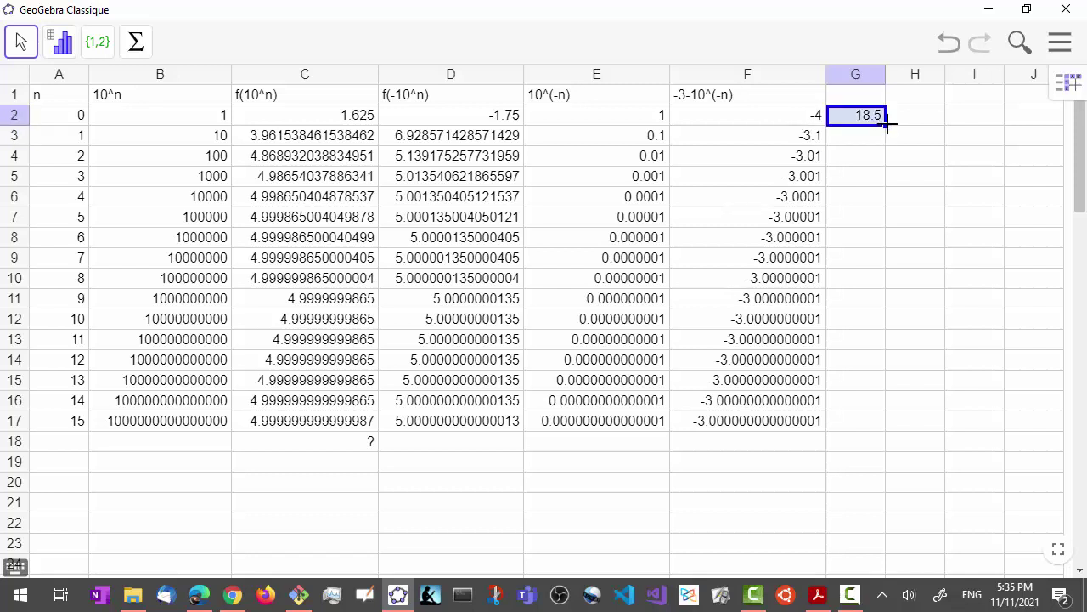
left_click_drag(886, 124, 895, 427)
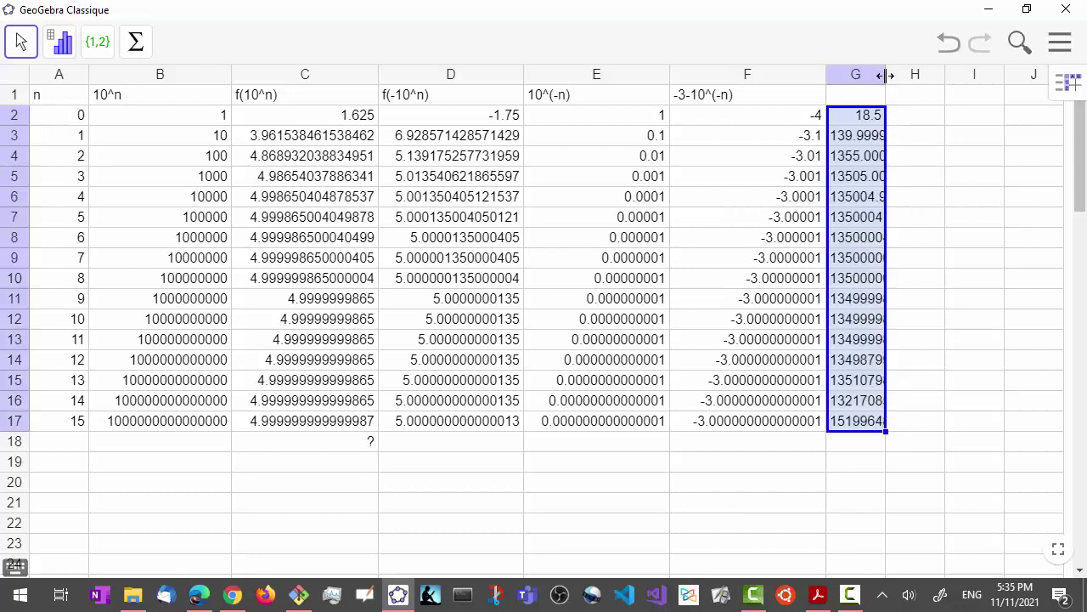
left_click_drag(891, 75, 1001, 75)
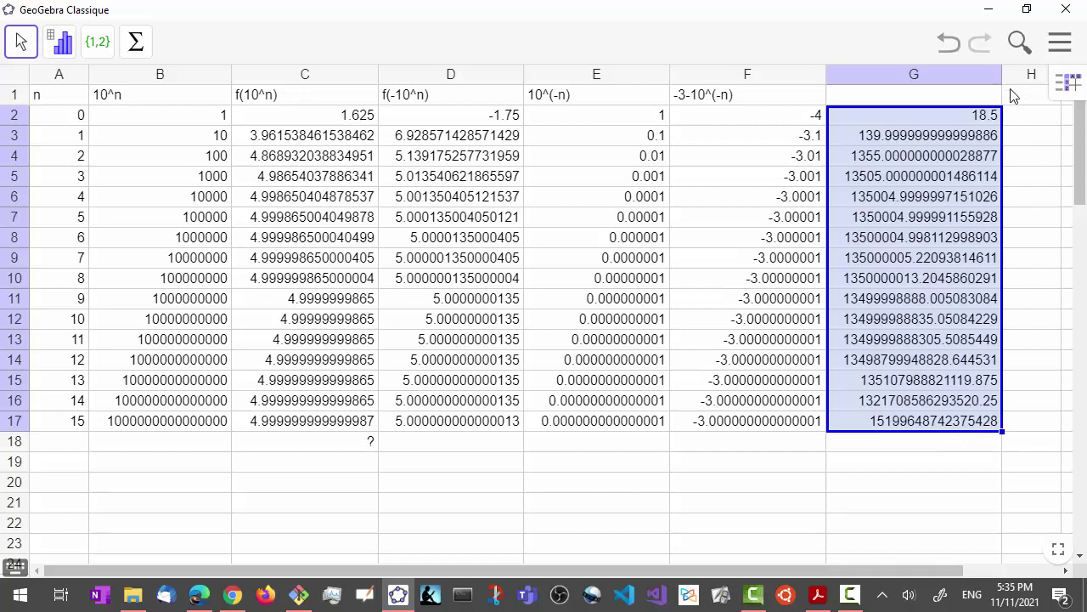
left_click_drag(1005, 75, 1006, 80)
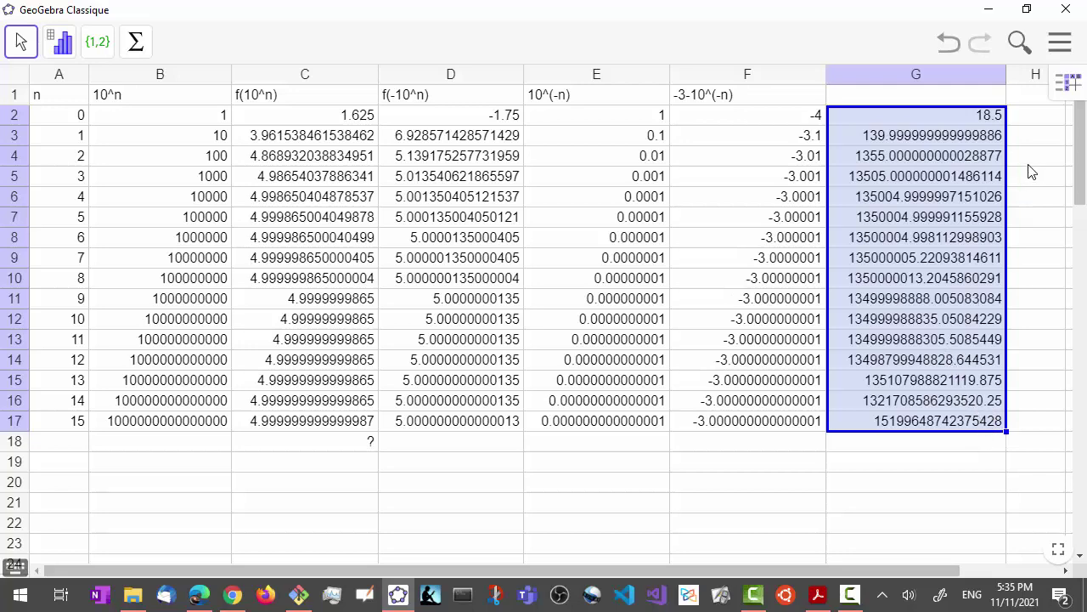
Show the graph beside the spreadsheet, examine the curve near the vertical line x = -3, and hide the graph again
left_click(1062, 47)
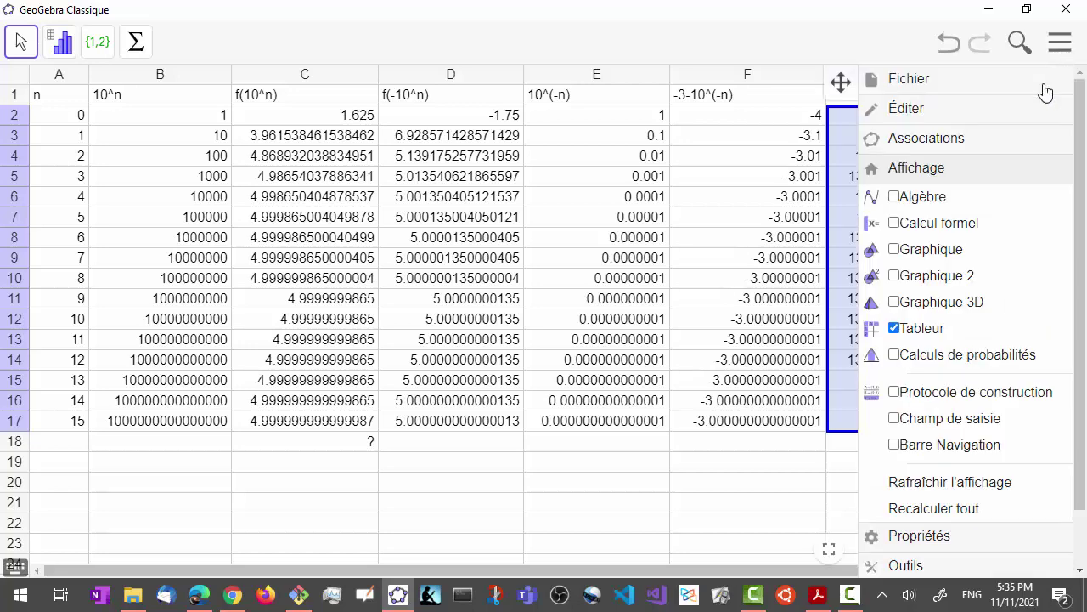
left_click(898, 252)
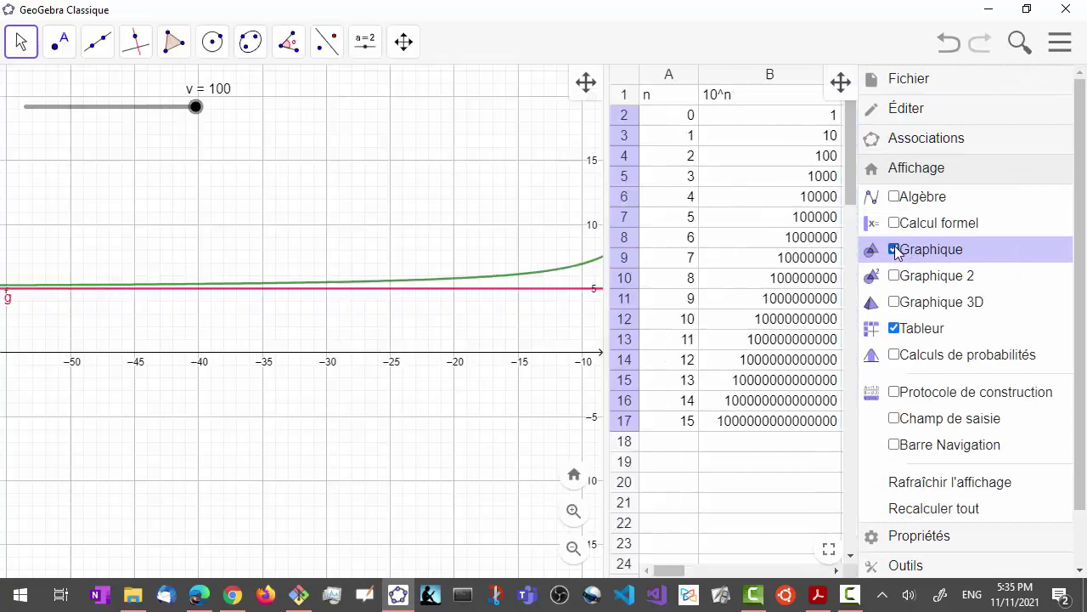
left_click(557, 253)
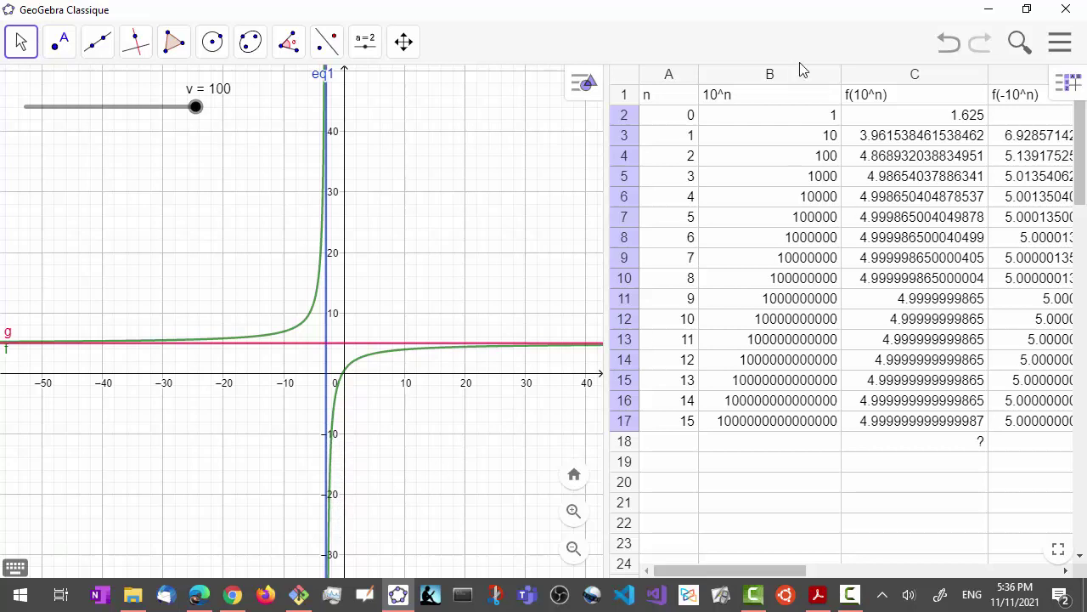
left_click(1060, 42)
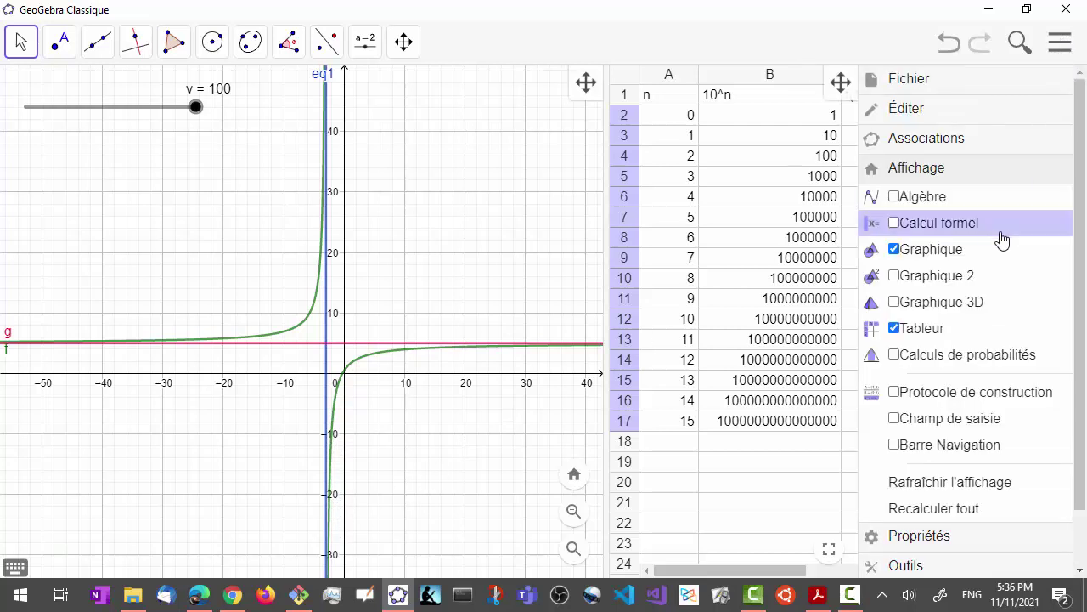
left_click(895, 250)
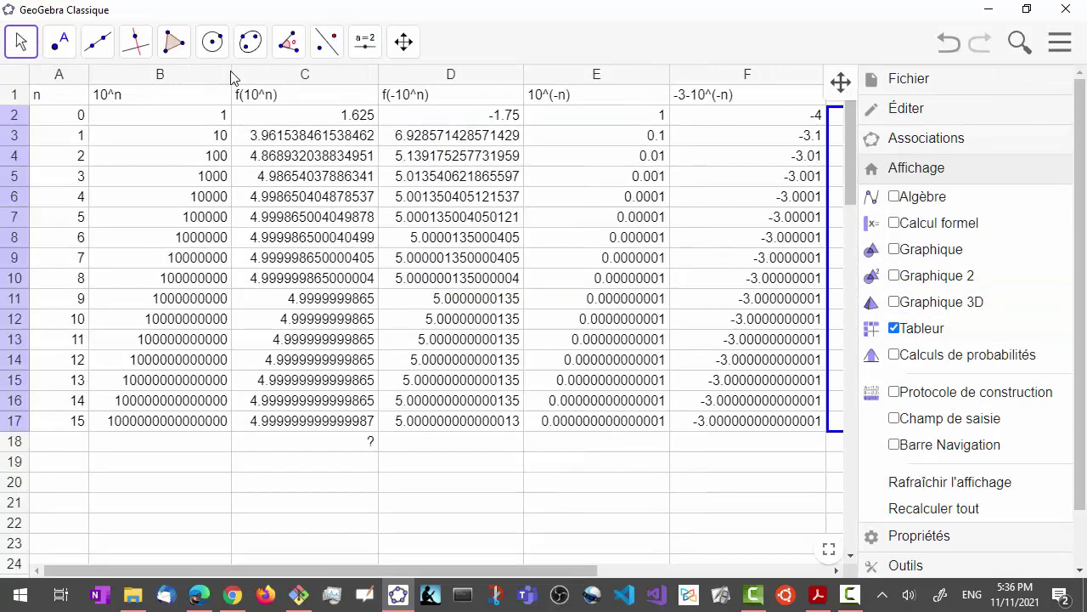
Narrow columns B through F to make room for more columns beside column G
left_click_drag(229, 74, 181, 74)
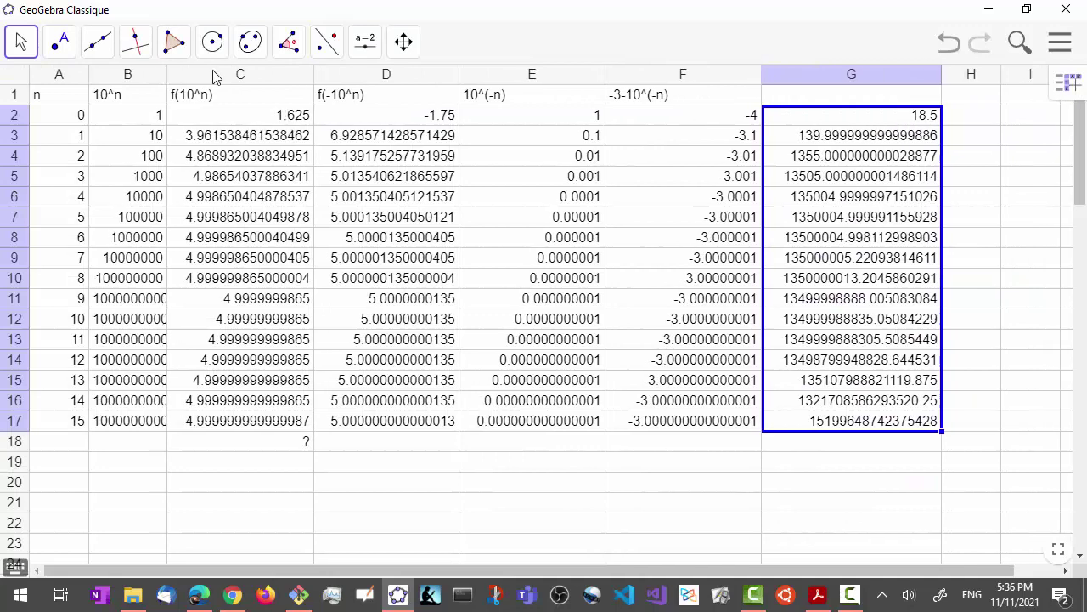
left_click_drag(306, 71, 231, 75)
left_click_drag(375, 71, 281, 74)
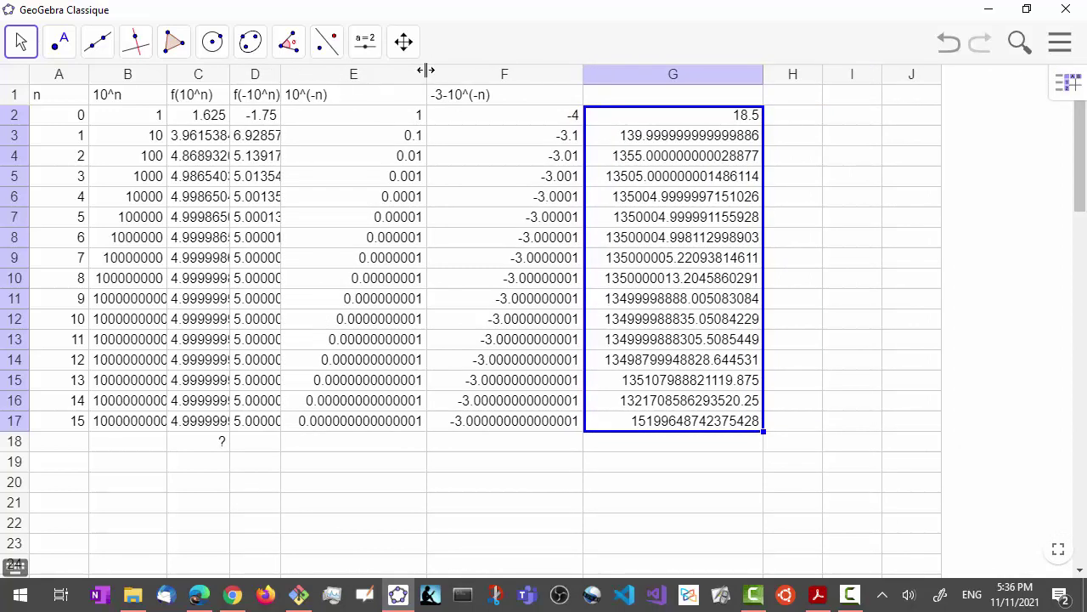
left_click_drag(426, 70, 333, 75)
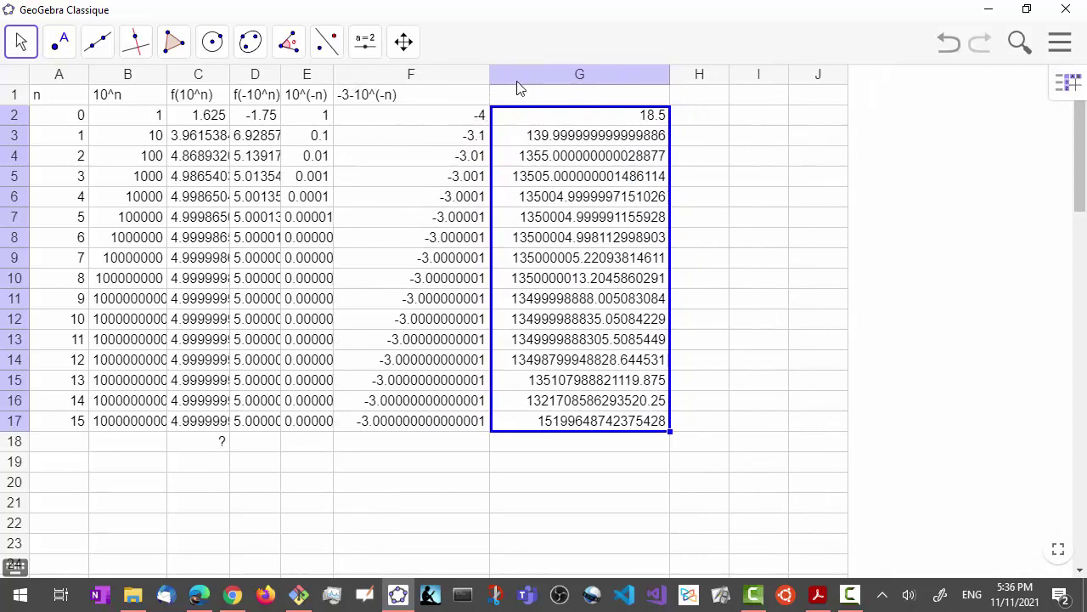
mouse_move(490, 74)
left_mouse_down()
mouse_move(446, 74)
mouse_move(486, 74)
left_mouse_up()
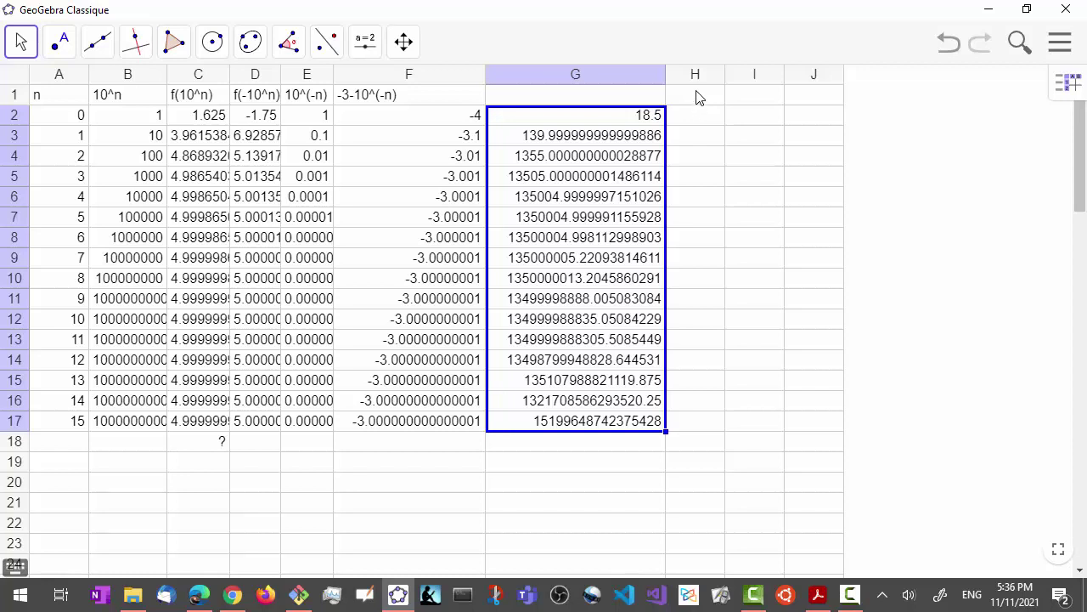
Enter the formula =-3+ E2 in cell H2 to generate an x-value just above -3
left_click(695, 121)
type("=-3+ E2")
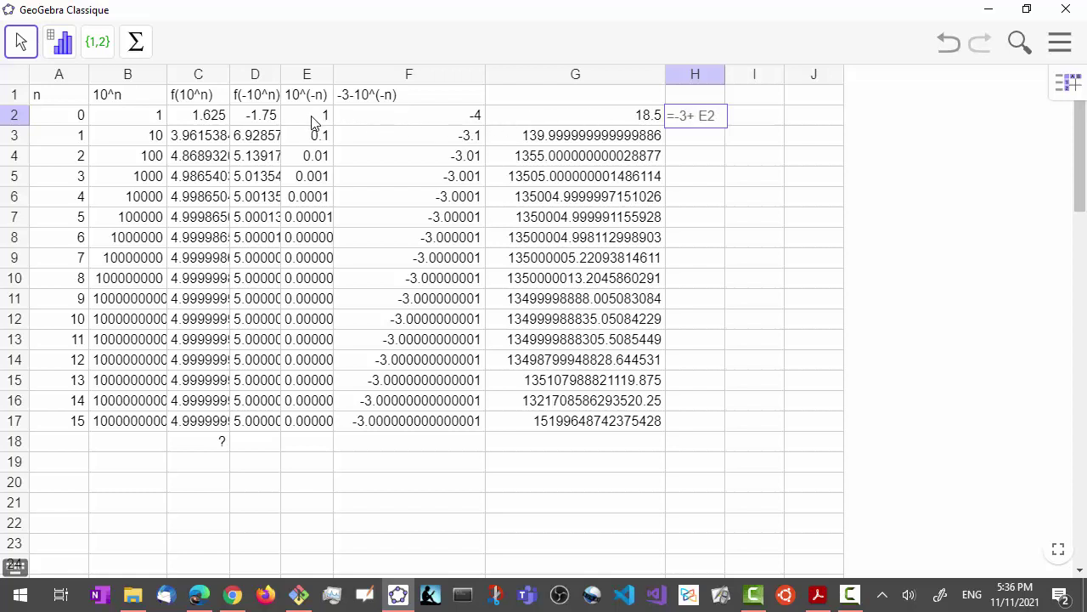
key("Return")
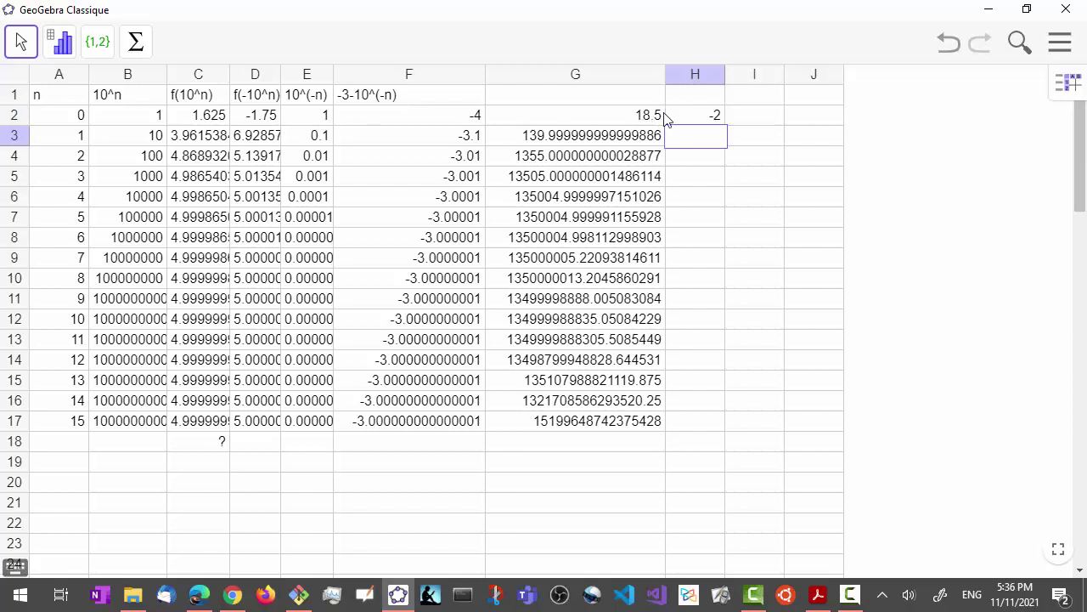
Fill the H2 formula down to H17 and widen column H to fit the full values
left_click(695, 115)
left_click_drag(724, 124, 728, 429)
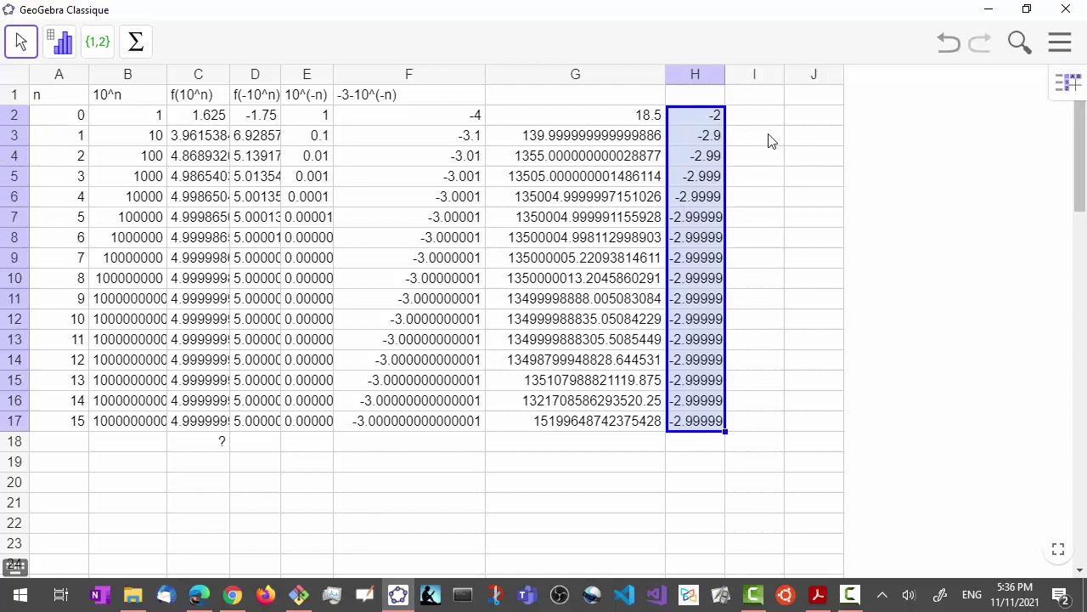
left_click_drag(725, 76, 813, 75)
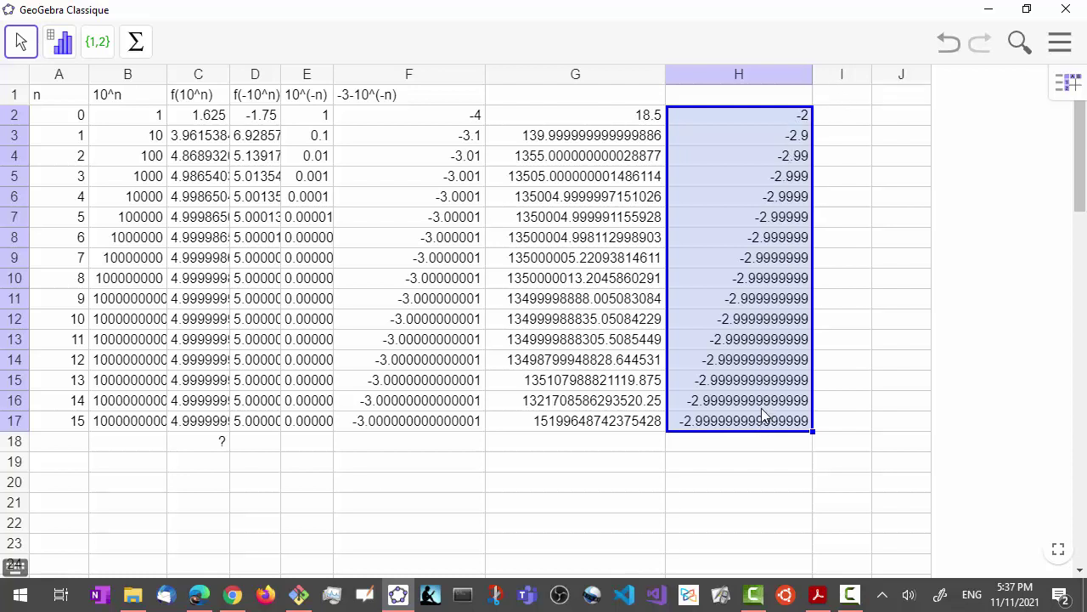
Enter the formula =f(H2) in cell I2 to evaluate the function just above x = -3
left_click(847, 119)
type("=")
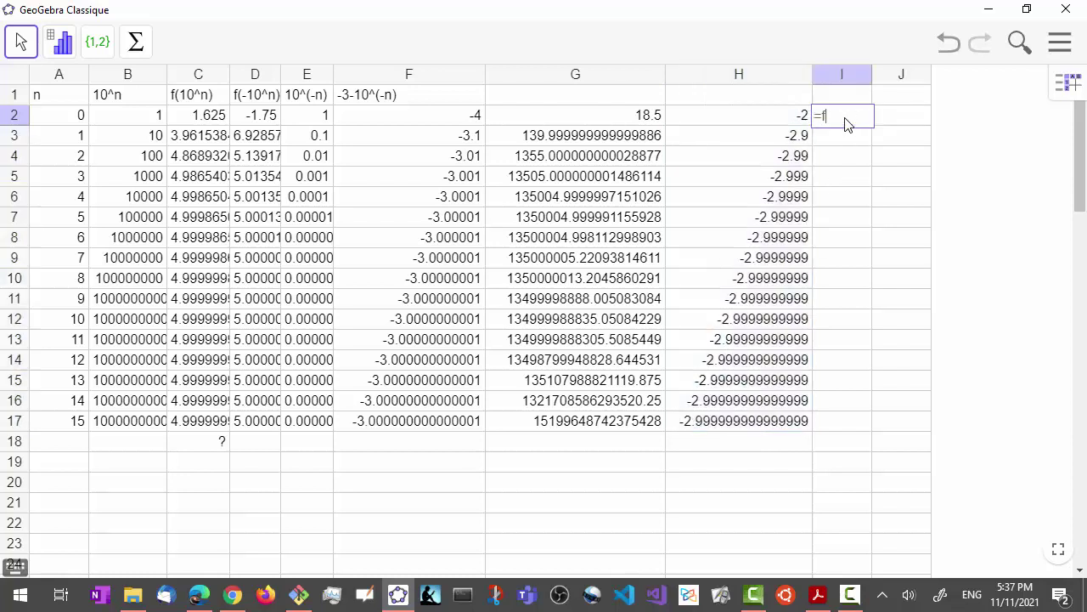
type("f(")
left_click(781, 120)
key("Return")
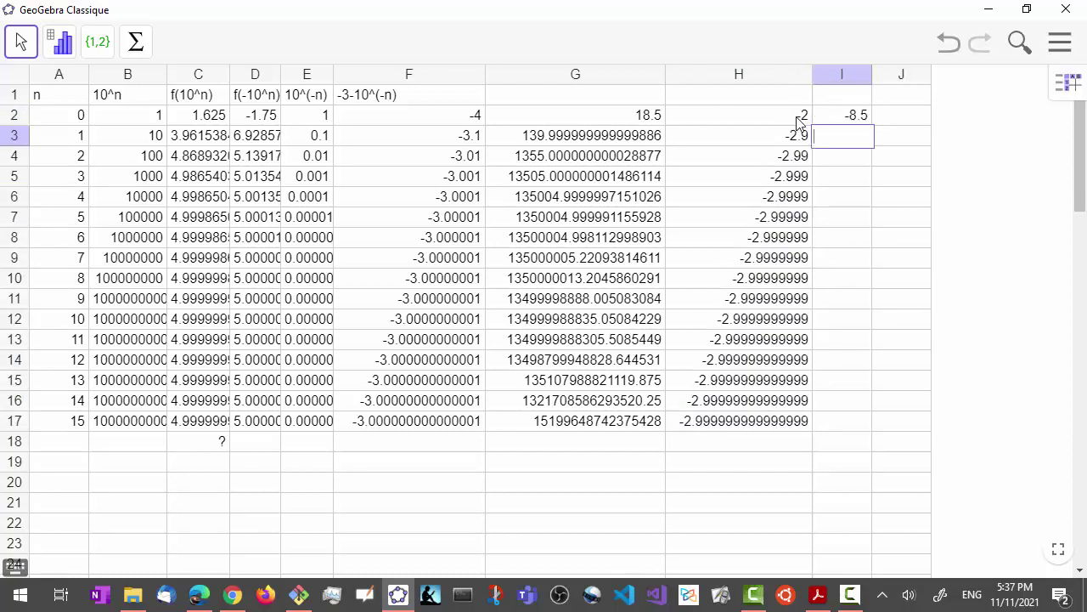
Fill the I2 formula down to I17 and widen column I to fit the full values
left_click(858, 123)
left_click_drag(869, 127, 875, 429)
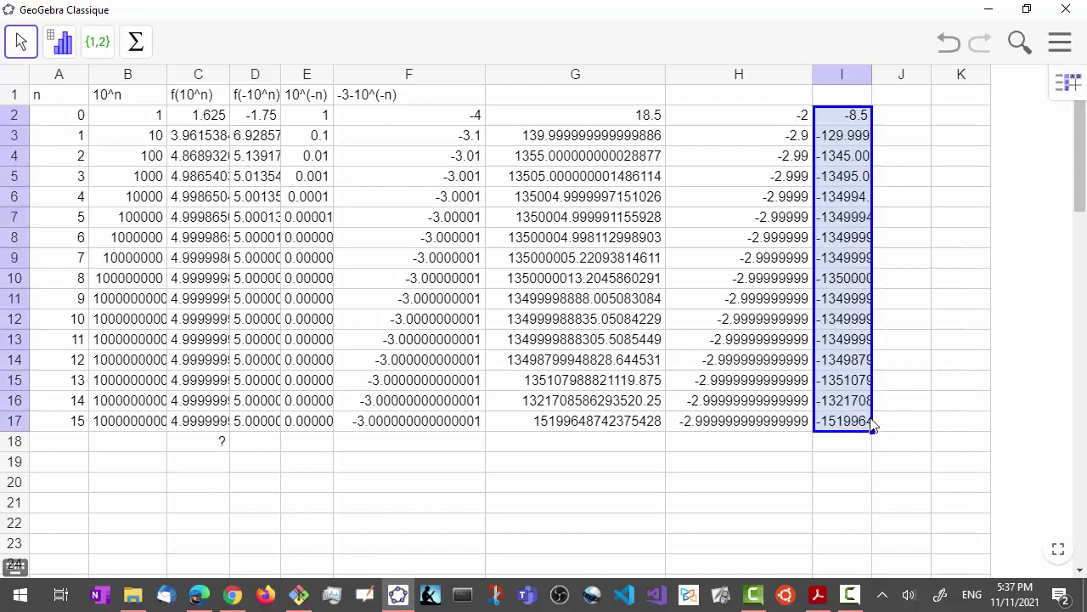
left_click_drag(875, 79, 1007, 77)
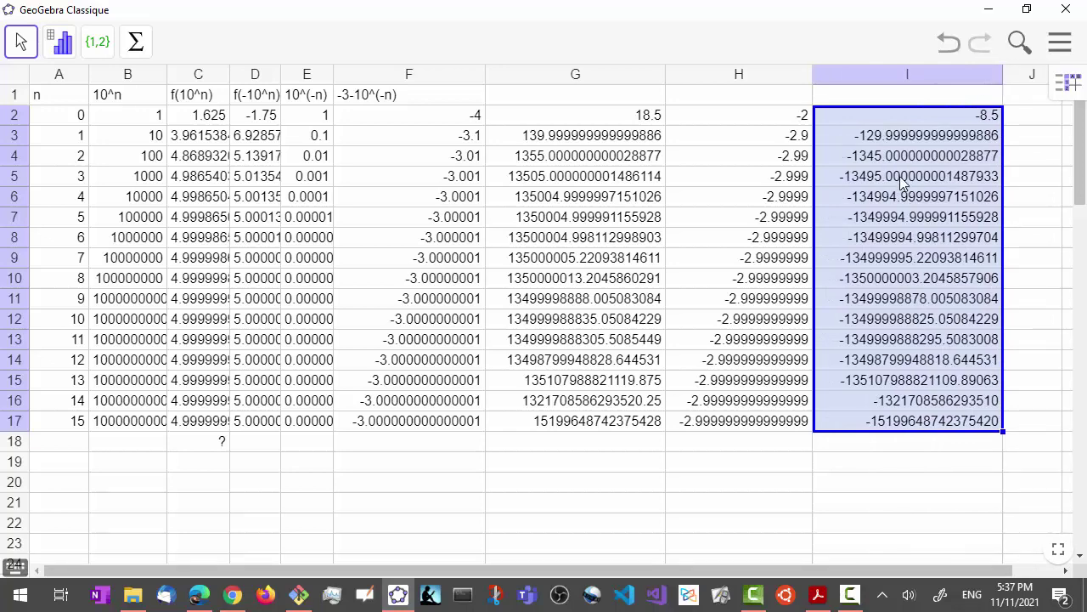